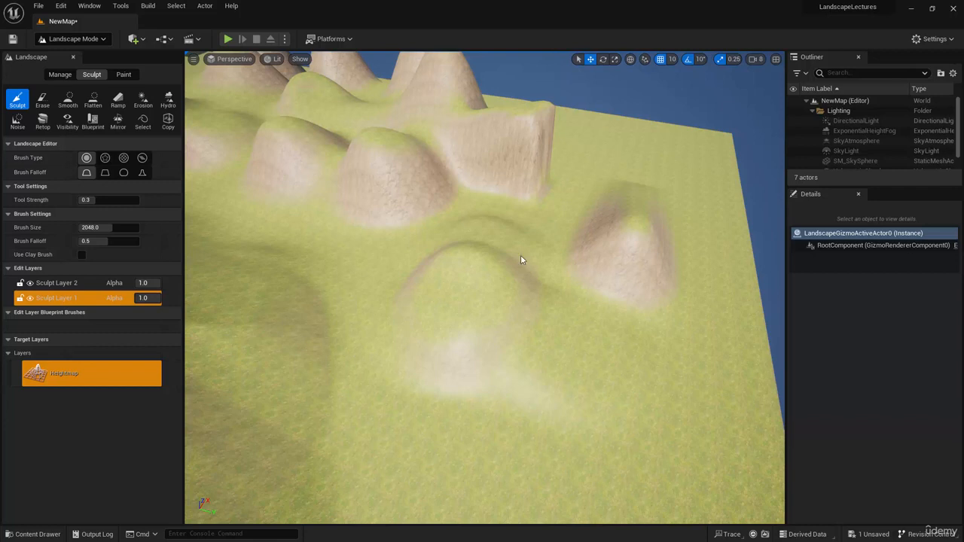
Create a new landscape edit layer and name it Spline Layer.
{"action": "left_click", "coordinate": [51, 297]}
{"action": "right_click", "coordinate": [64, 283]}
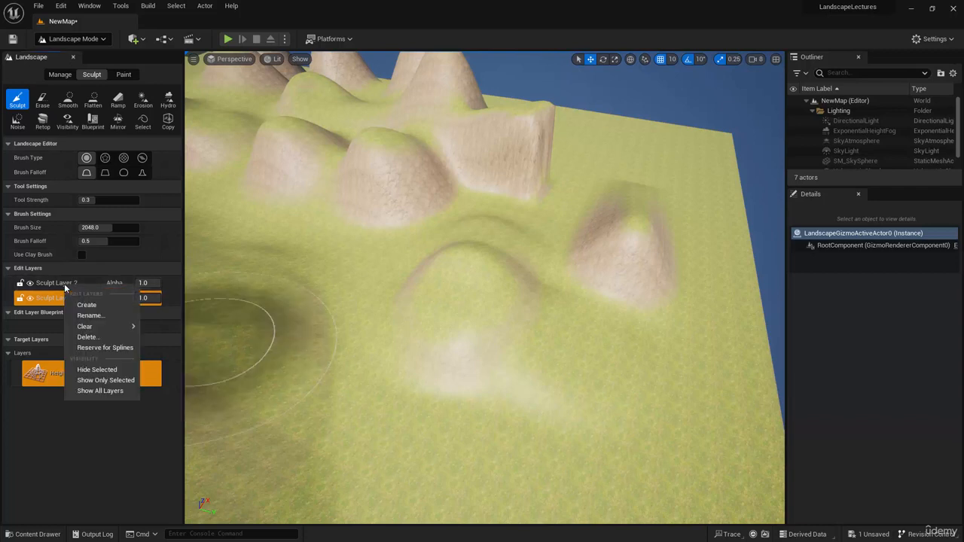
{"action": "left_click", "coordinate": [82, 305]}
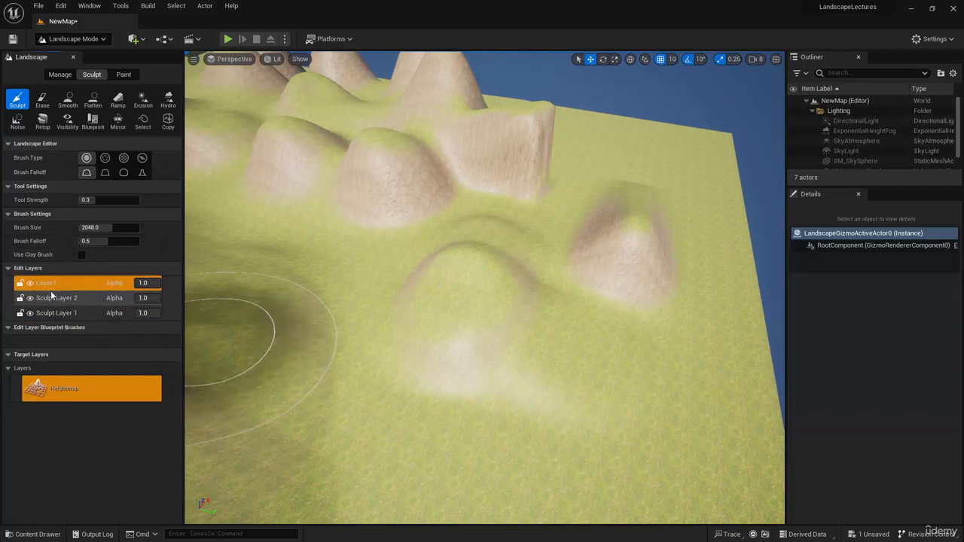
{"action": "right_click", "coordinate": [49, 285]}
{"action": "left_click", "coordinate": [68, 316]}
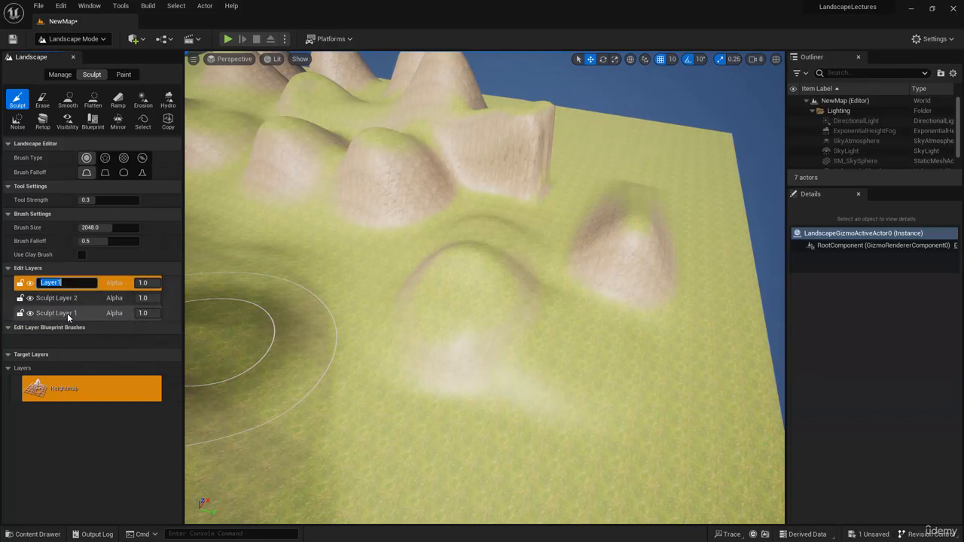
{"action": "type", "text": "Spline Layer"}
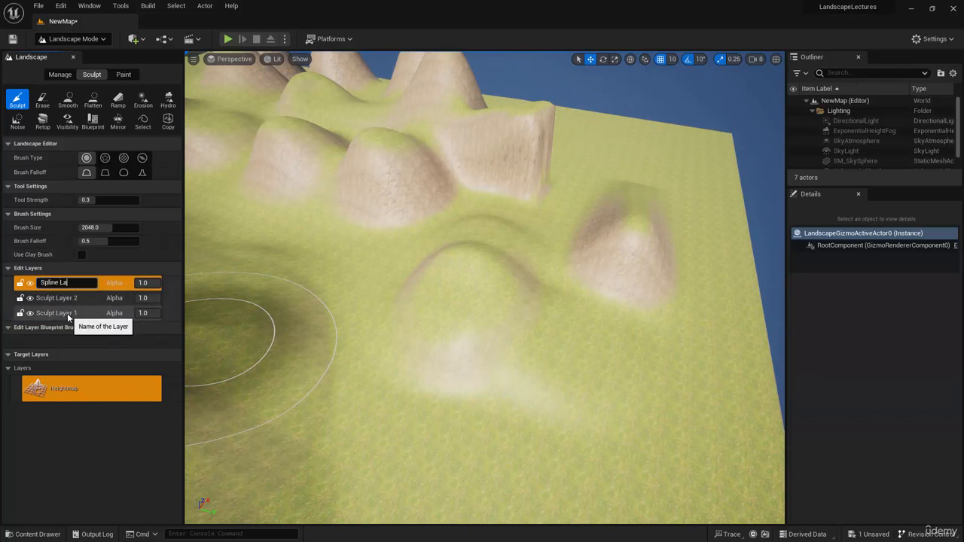
{"action": "key", "text": "Return"}
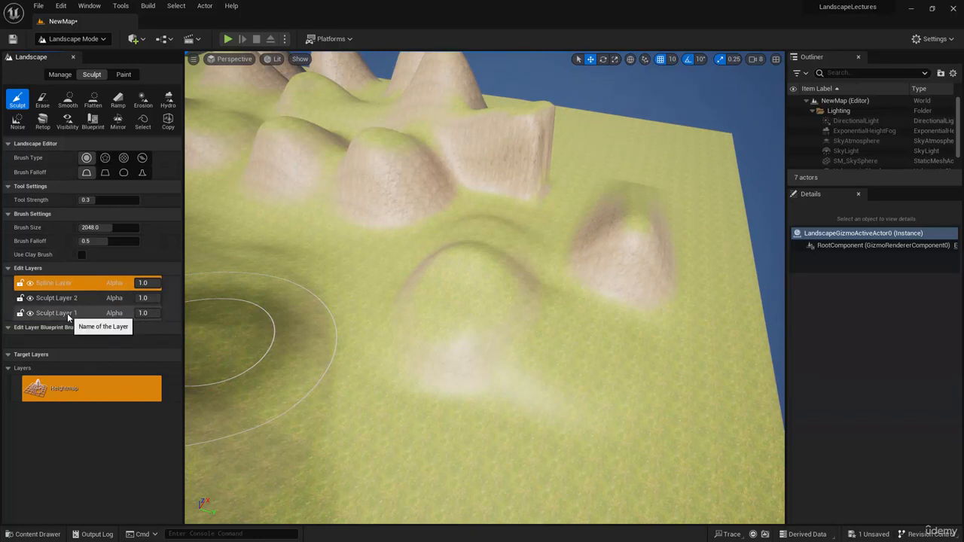
Reserve the Spline Layer for landscape splines, accepting that its content is cleared, and select it.
{"action": "right_click", "coordinate": [54, 286]}
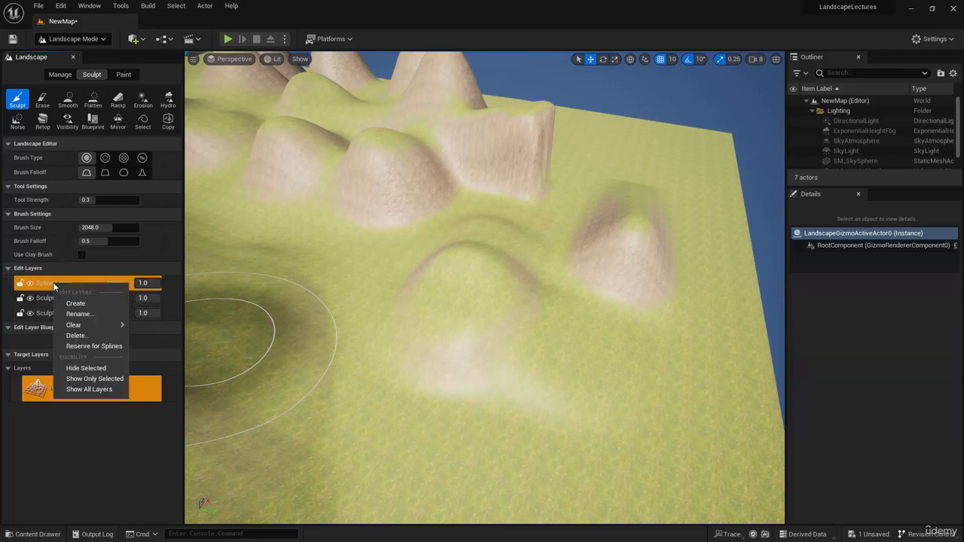
{"action": "left_click", "coordinate": [93, 346]}
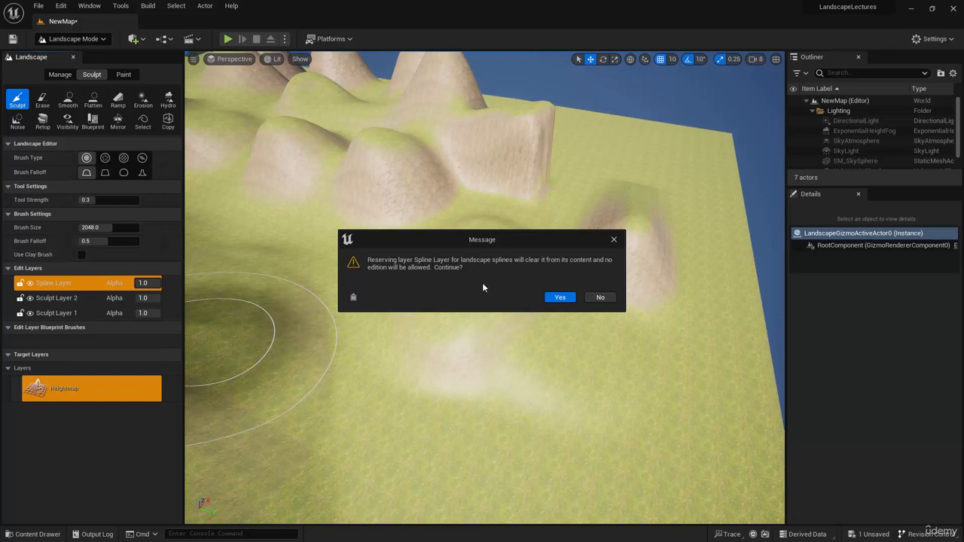
{"action": "left_click", "coordinate": [559, 297]}
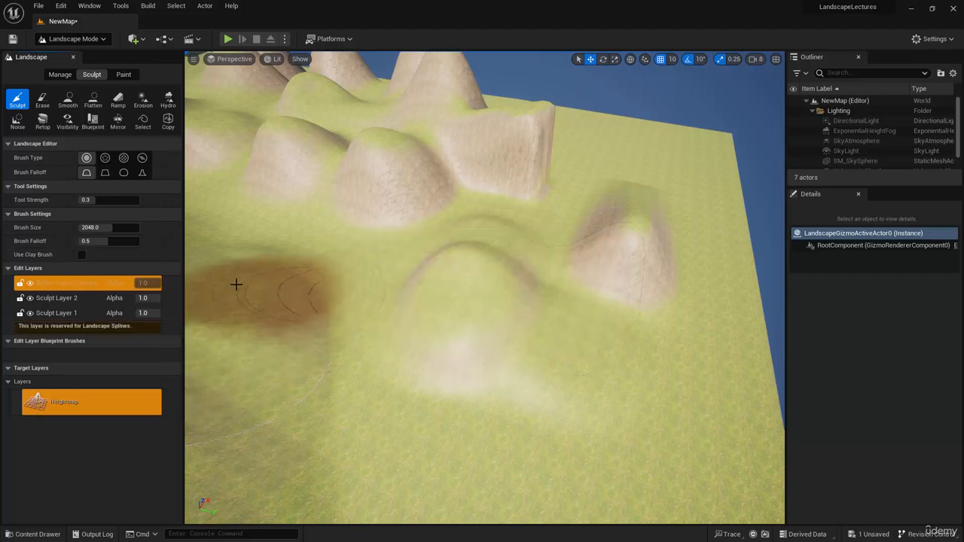
{"action": "left_click", "coordinate": [70, 287]}
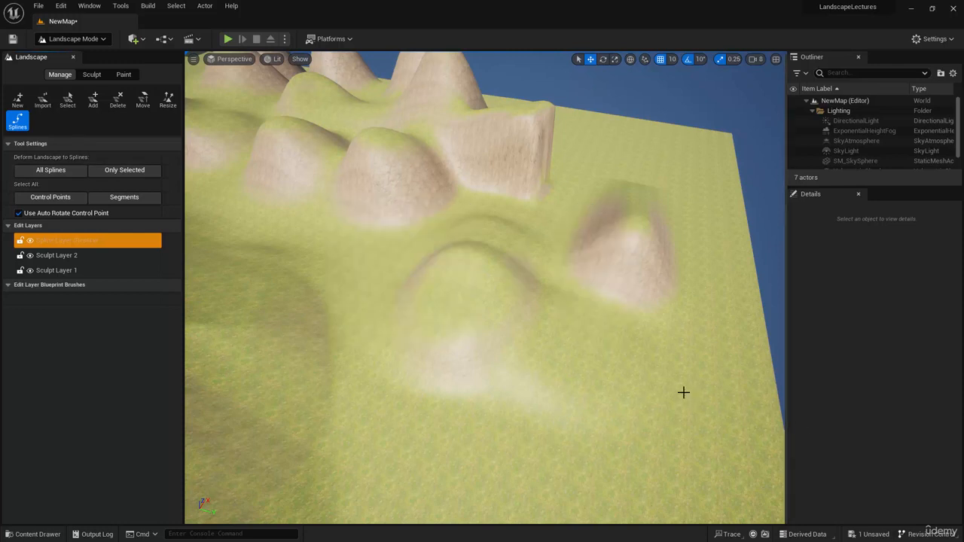
Lay out a landscape spline of six connected control points from the flat ground near the map edge along the foot of the hills.
{"action": "left_click", "coordinate": [671, 369], "text": "ctrl"}
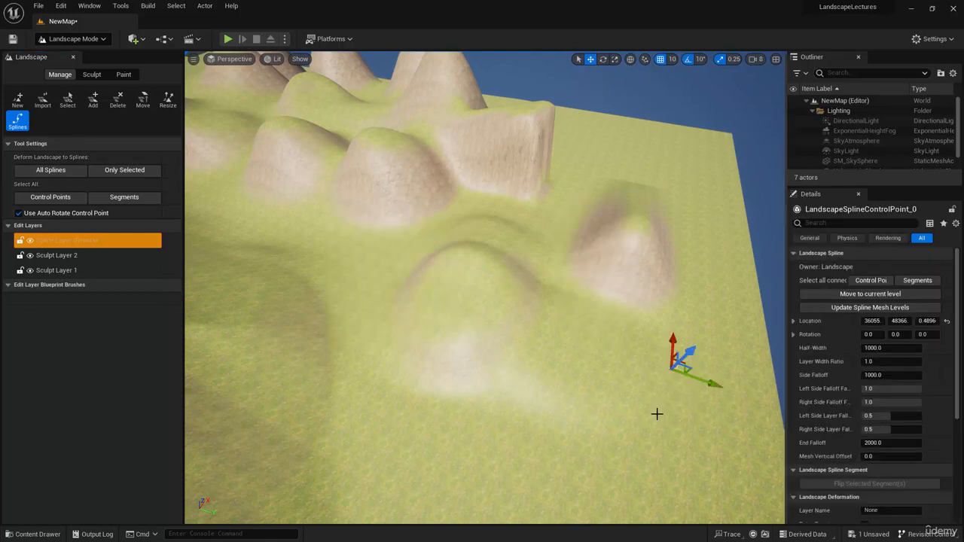
{"action": "left_click", "coordinate": [571, 342], "text": "ctrl"}
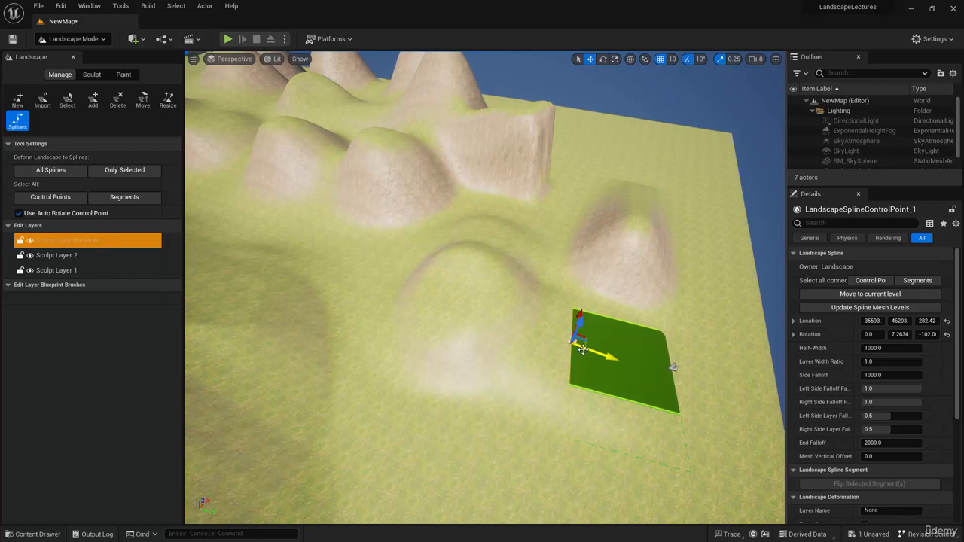
{"action": "left_click", "coordinate": [505, 317], "text": "ctrl"}
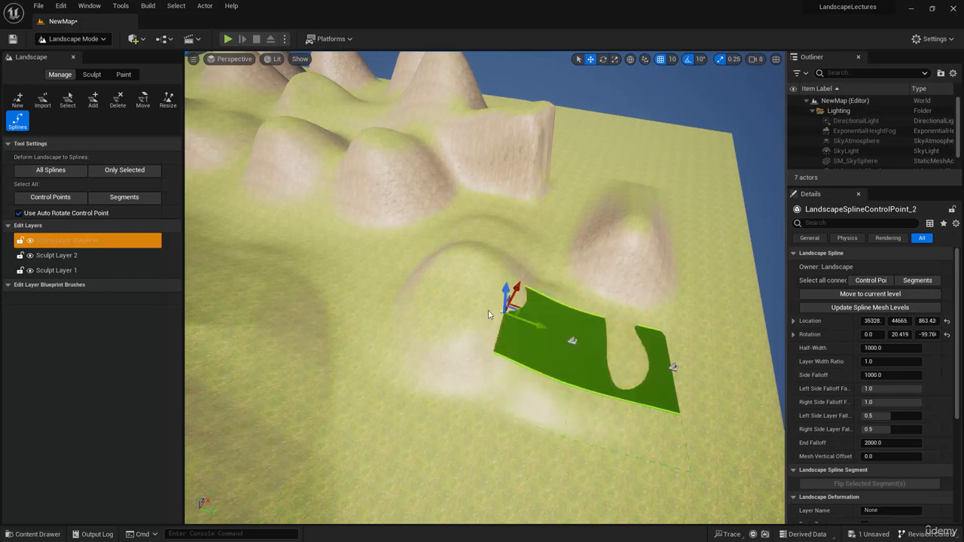
{"action": "left_click", "coordinate": [383, 269], "text": "ctrl"}
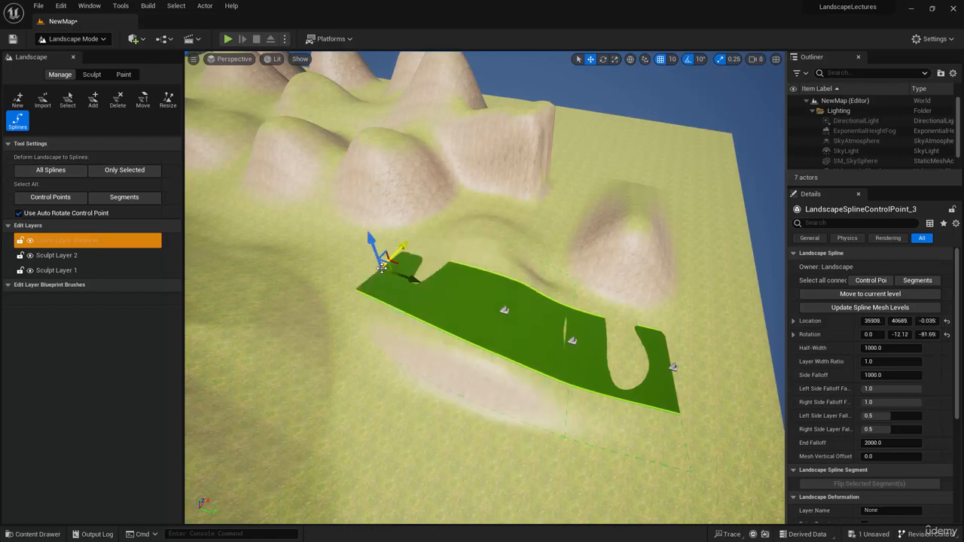
{"action": "right_click_drag", "start_coordinate": [368, 278], "coordinate": [324, 242]}
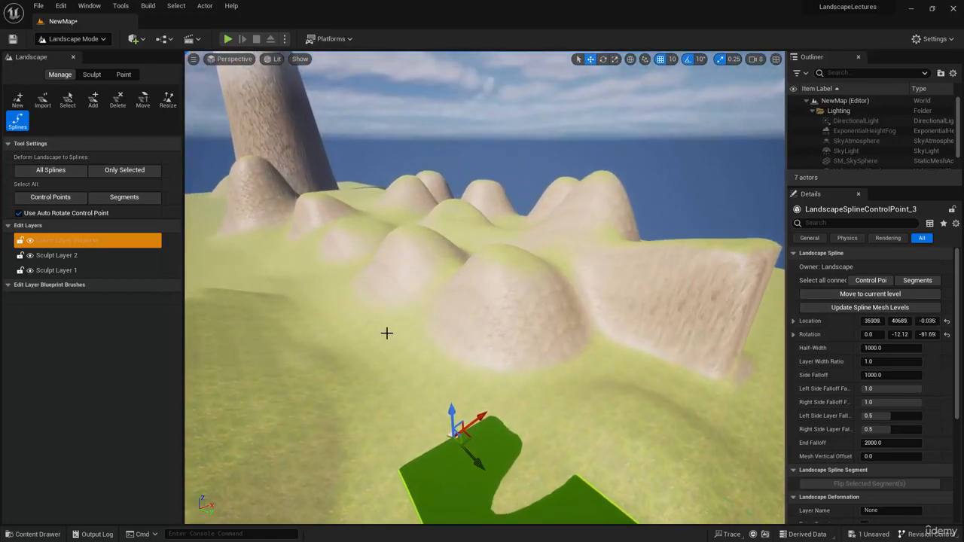
{"action": "left_click", "coordinate": [387, 334], "text": "ctrl"}
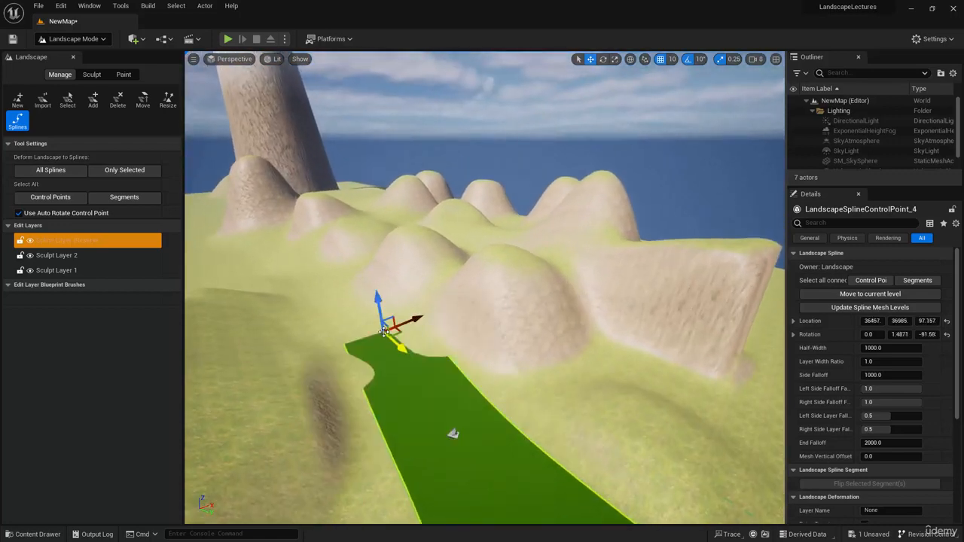
{"action": "left_click", "coordinate": [323, 280], "text": "ctrl"}
{"action": "right_click_drag", "start_coordinate": [387, 389], "coordinate": [571, 341]}
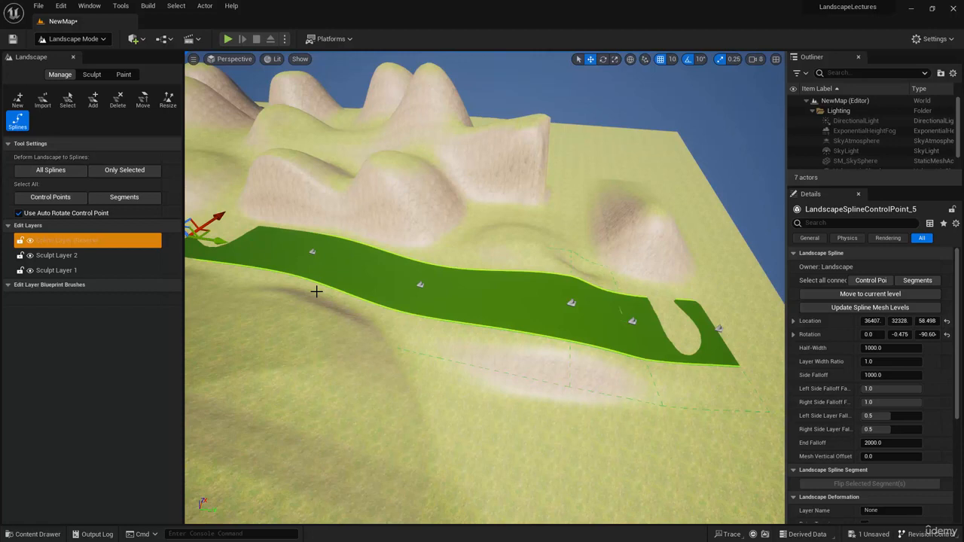
Branch the spline from its second-to-last control point with a new control point on the adjacent grassy hillside.
{"action": "right_click_drag", "start_coordinate": [316, 292], "coordinate": [150, 280]}
{"action": "key", "text": "d"}
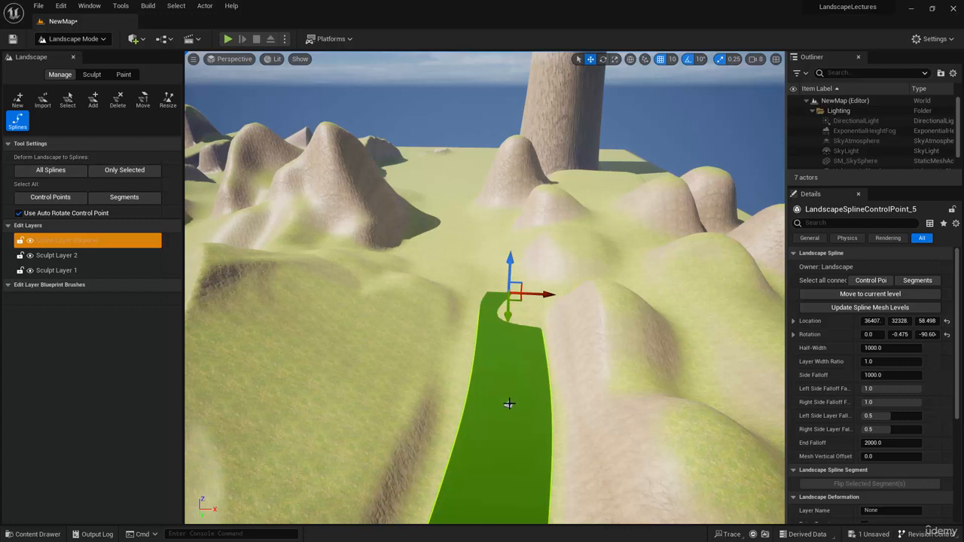
{"action": "left_click", "coordinate": [509, 405]}
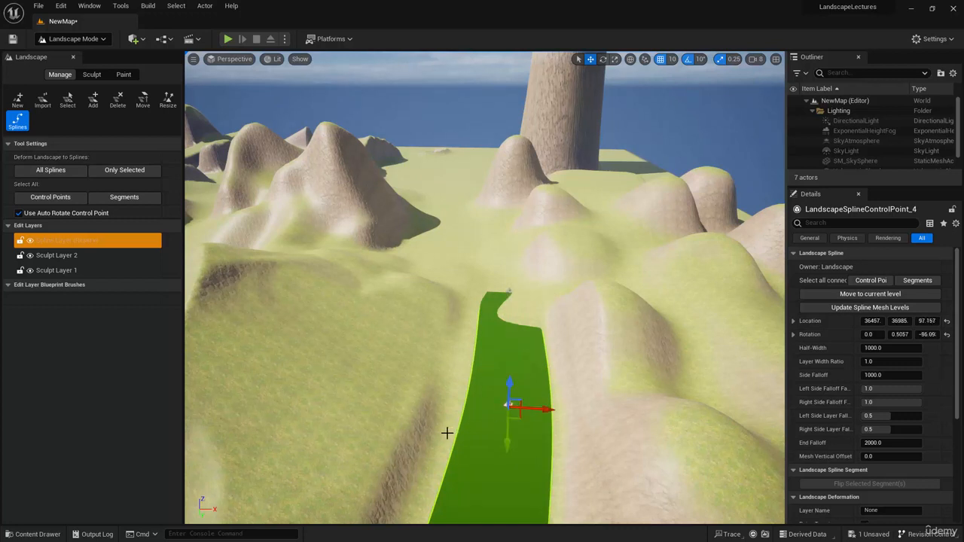
{"action": "right_click_drag", "start_coordinate": [447, 432], "coordinate": [391, 434]}
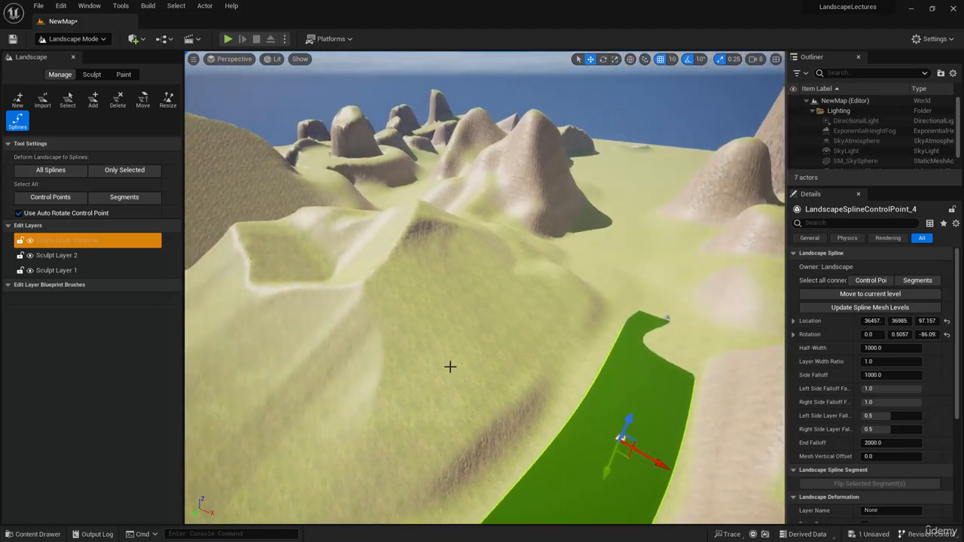
{"action": "left_click", "coordinate": [455, 334], "text": "ctrl"}
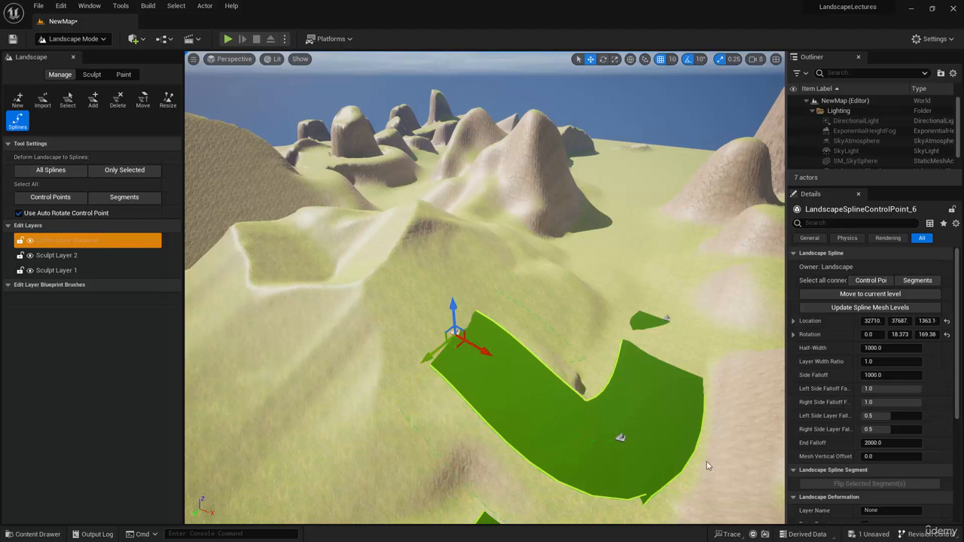
Extend the hillside branch uphill and the main path's far end forward by one control point each, keeping Use Auto Rotate Control Point enabled.
{"action": "right_click_drag", "start_coordinate": [706, 463], "coordinate": [719, 538]}
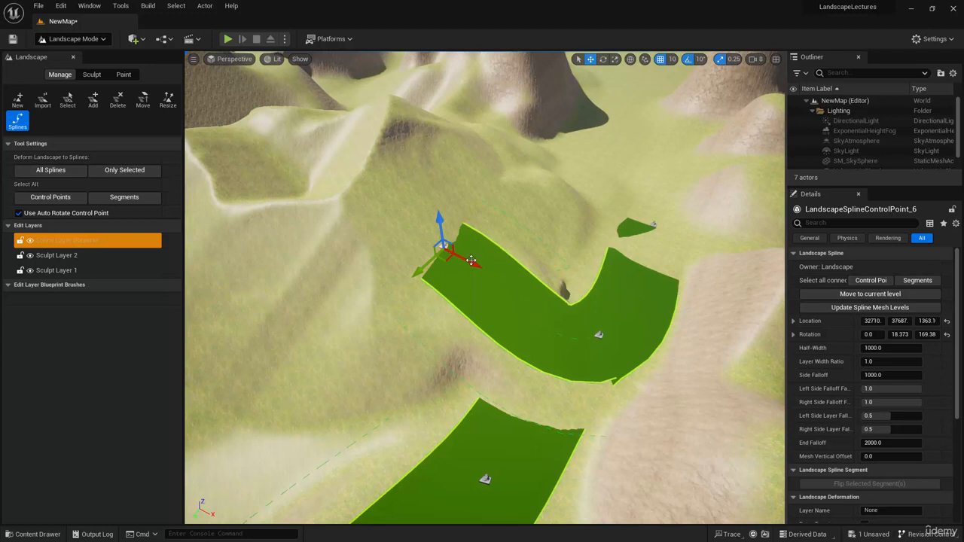
{"action": "left_click_drag", "start_coordinate": [472, 262], "coordinate": [406, 233], "text": "alt"}
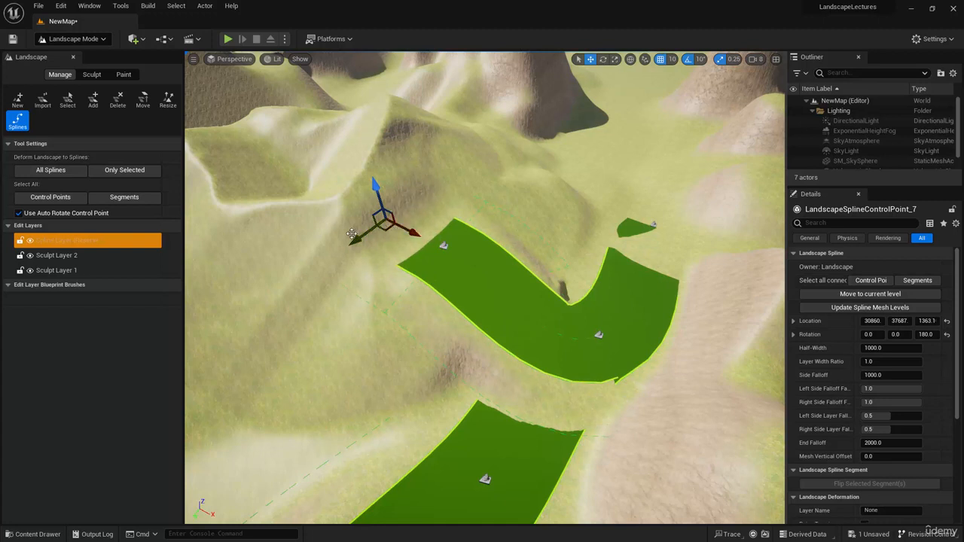
{"action": "left_click", "coordinate": [19, 213]}
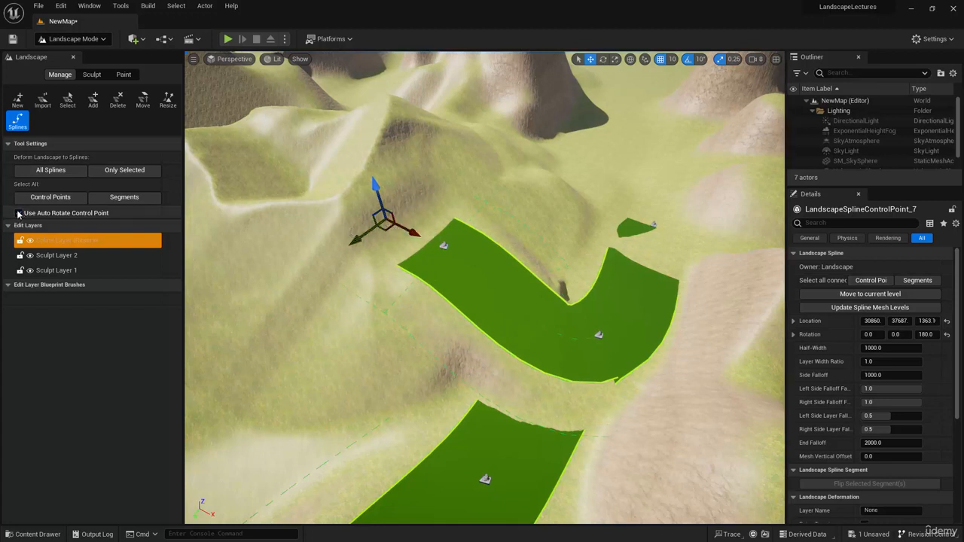
{"action": "left_click", "coordinate": [19, 213]}
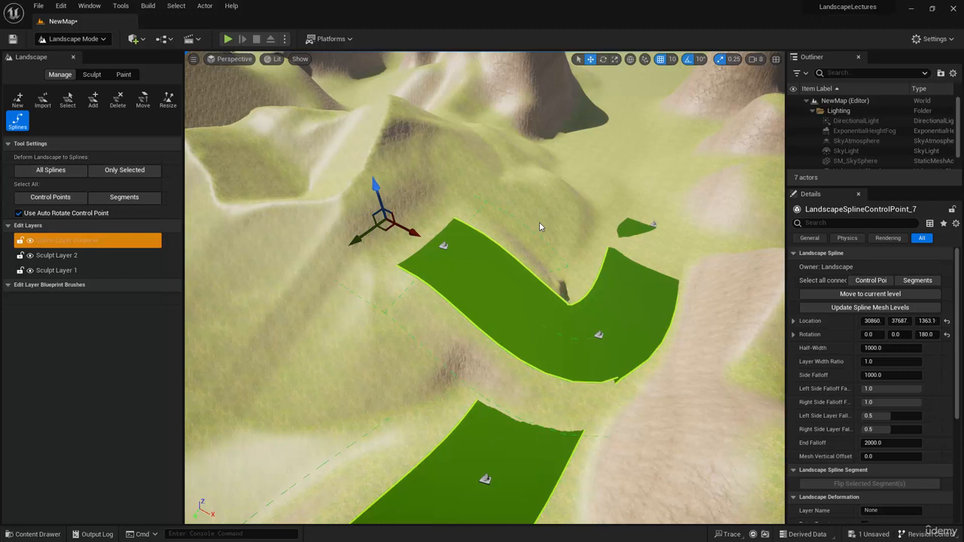
{"action": "left_click", "coordinate": [652, 224]}
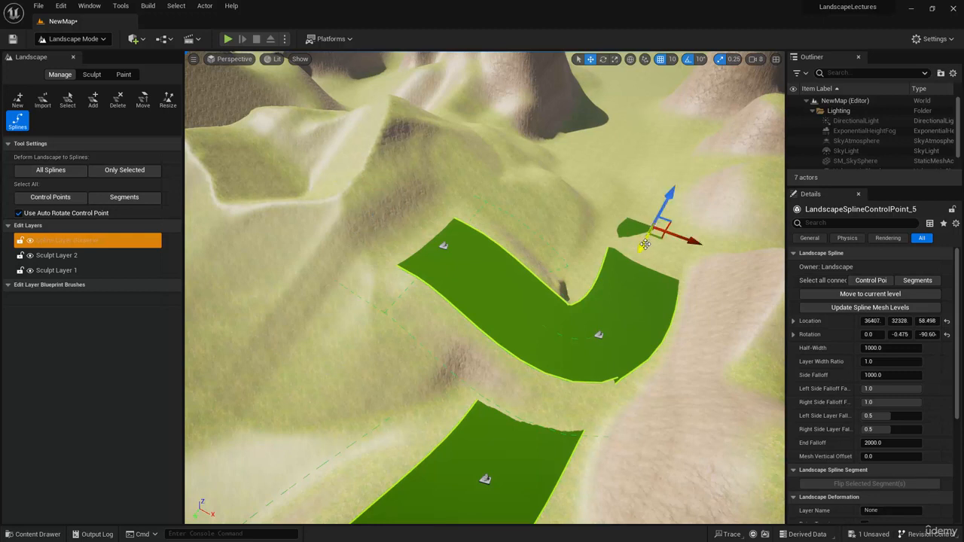
{"action": "left_click_drag", "start_coordinate": [646, 245], "coordinate": [666, 199], "text": "alt"}
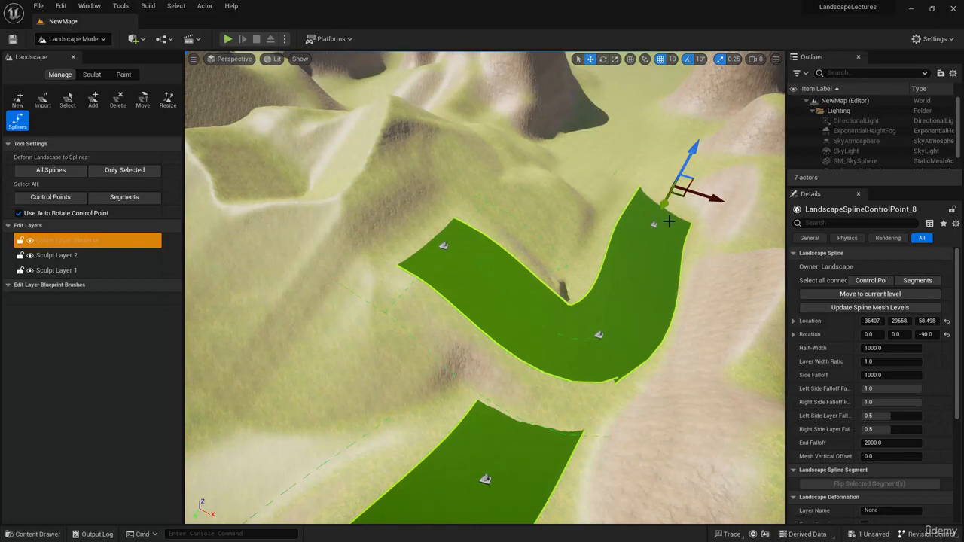
Move the control point just before the main path's far end to about X 36457, Y 32638.
{"action": "key", "text": "w"}
{"action": "right_click_drag", "start_coordinate": [681, 235], "coordinate": [783, 273]}
{"action": "key", "text": "a"}
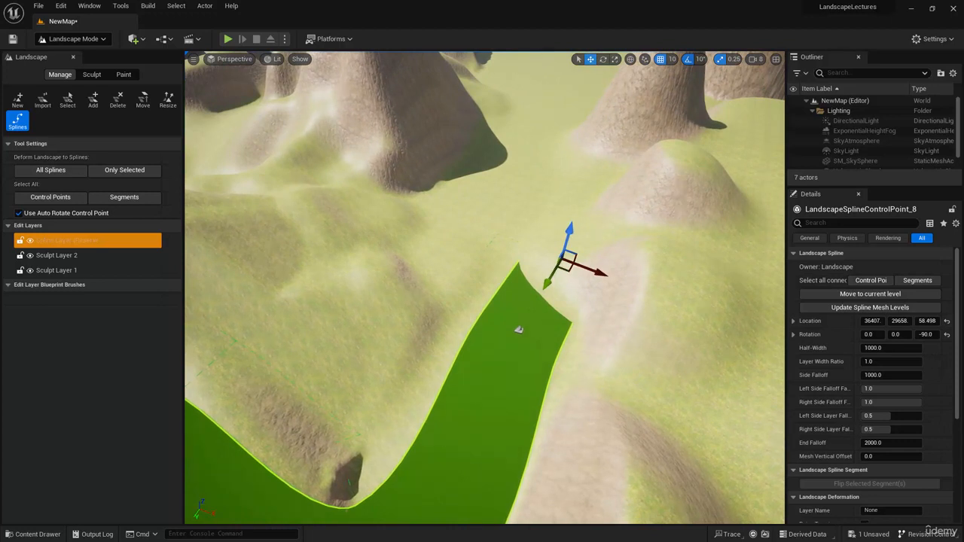
{"action": "left_click", "coordinate": [519, 331]}
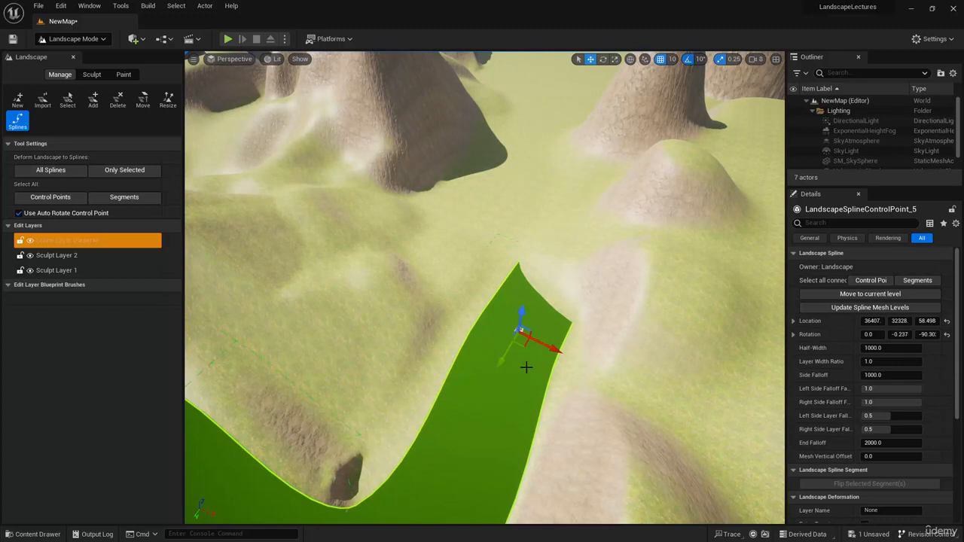
{"action": "left_click_drag", "start_coordinate": [506, 355], "coordinate": [537, 351]}
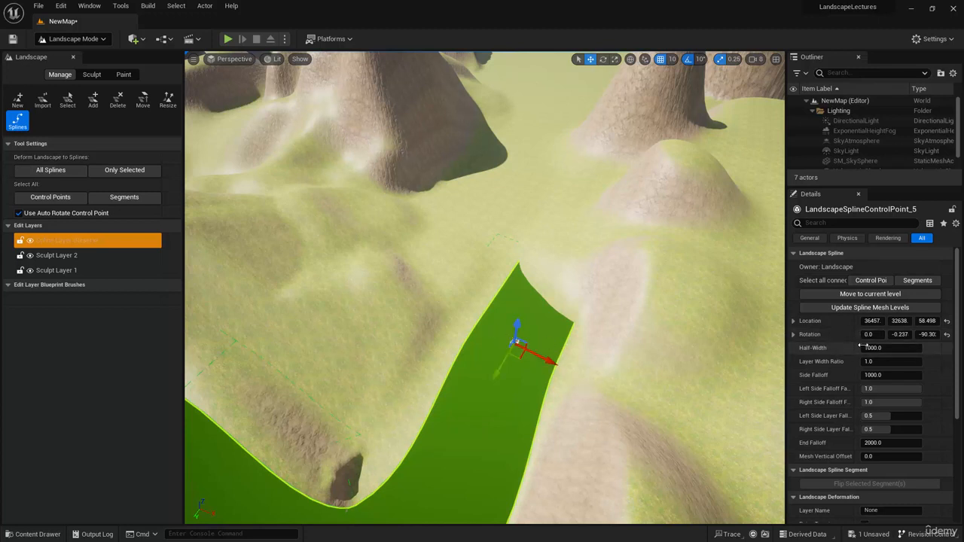
Try a Half-Width of about 1626 on the selected control point and reset it to the default.
{"action": "left_click_drag", "start_coordinate": [863, 345], "coordinate": [917, 353]}
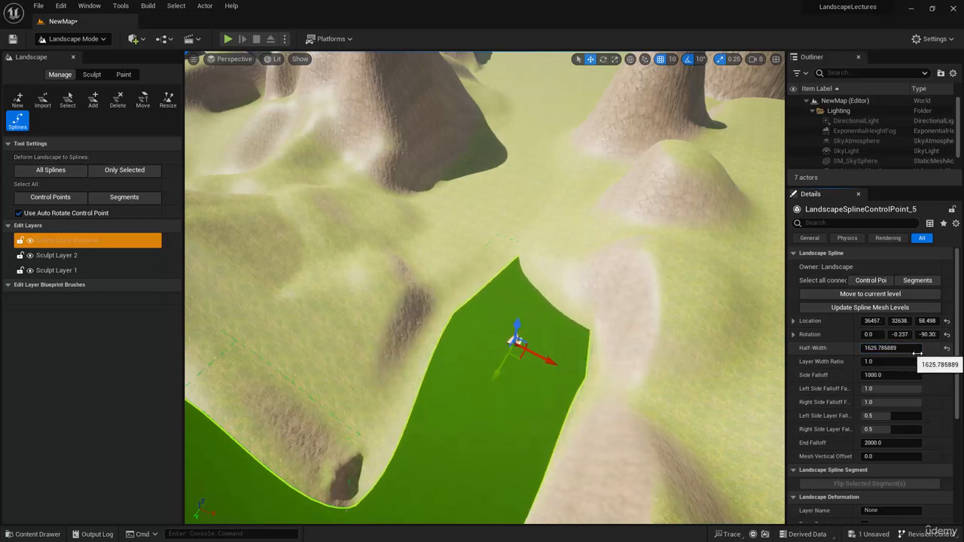
{"action": "left_click", "coordinate": [946, 348]}
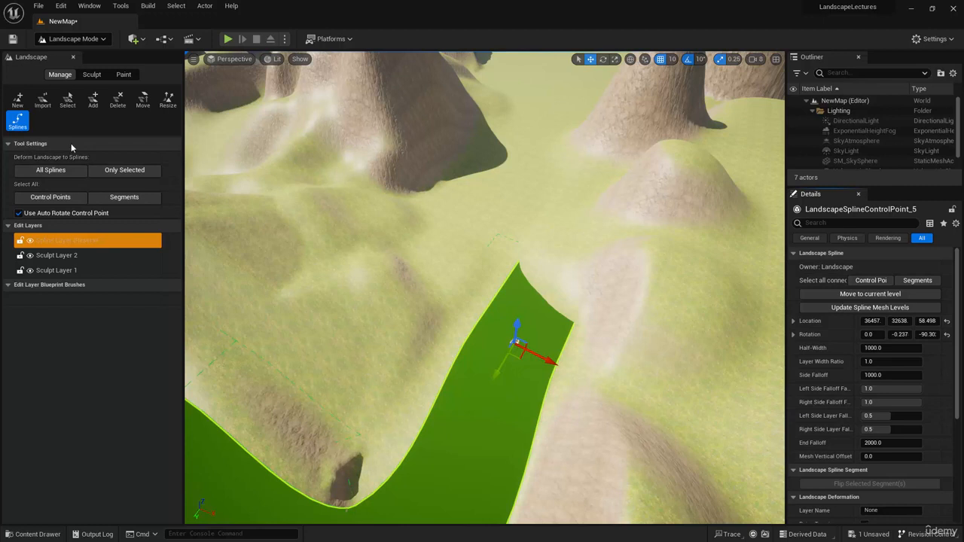
Try a Half-Width of 200 on all spline control points, reset it to the default and clear the selection.
{"action": "left_click", "coordinate": [54, 204]}
{"action": "right_click_drag", "start_coordinate": [341, 346], "coordinate": [471, 289]}
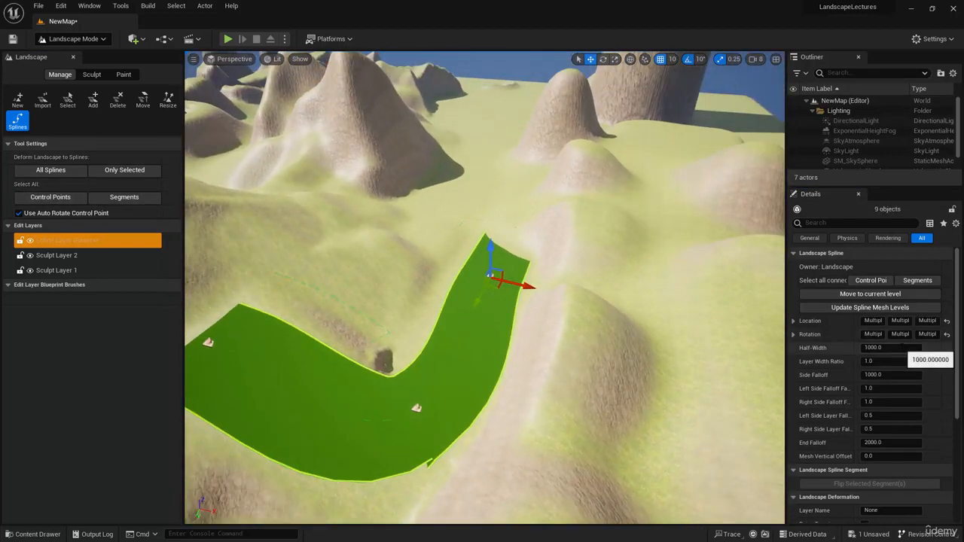
{"action": "left_click", "coordinate": [881, 347]}
{"action": "type", "text": "200"}
{"action": "key", "text": "Return"}
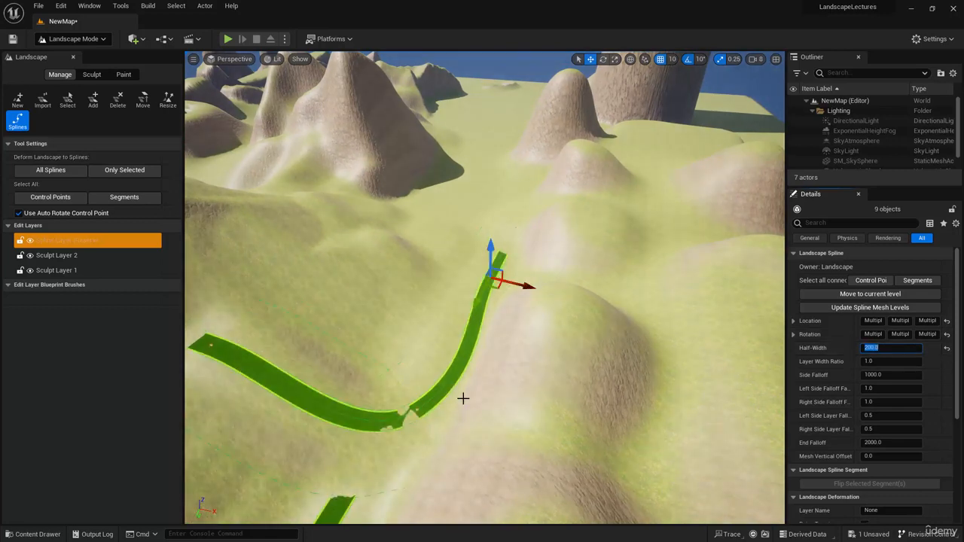
{"action": "left_click", "coordinate": [947, 349]}
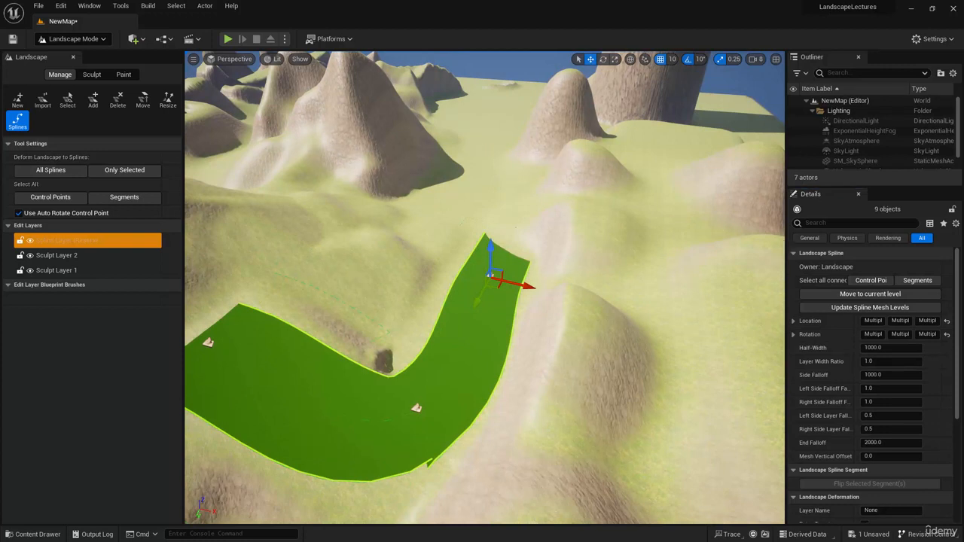
{"action": "left_click", "coordinate": [484, 151]}
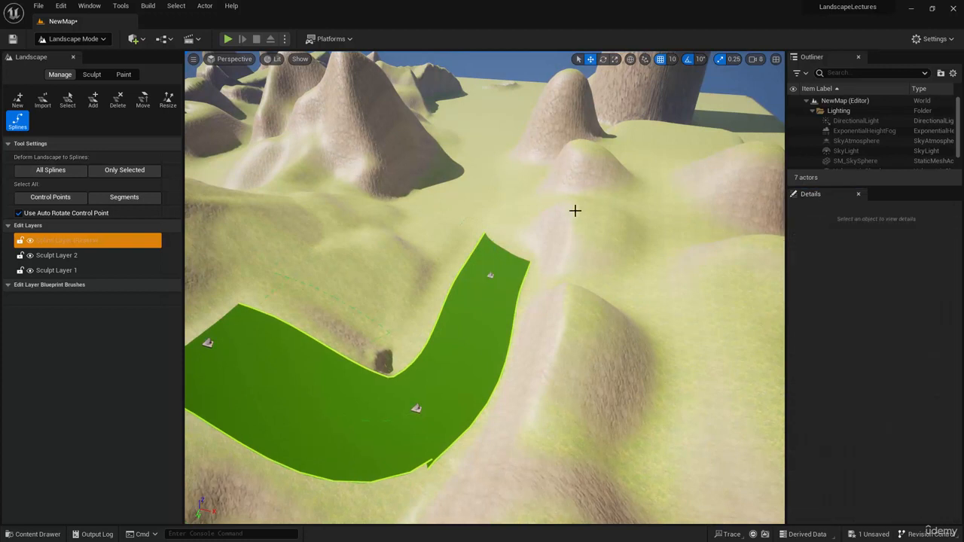
Add two connected control points beyond the main path's far end and join them to the path.
{"action": "left_click", "coordinate": [488, 150]}
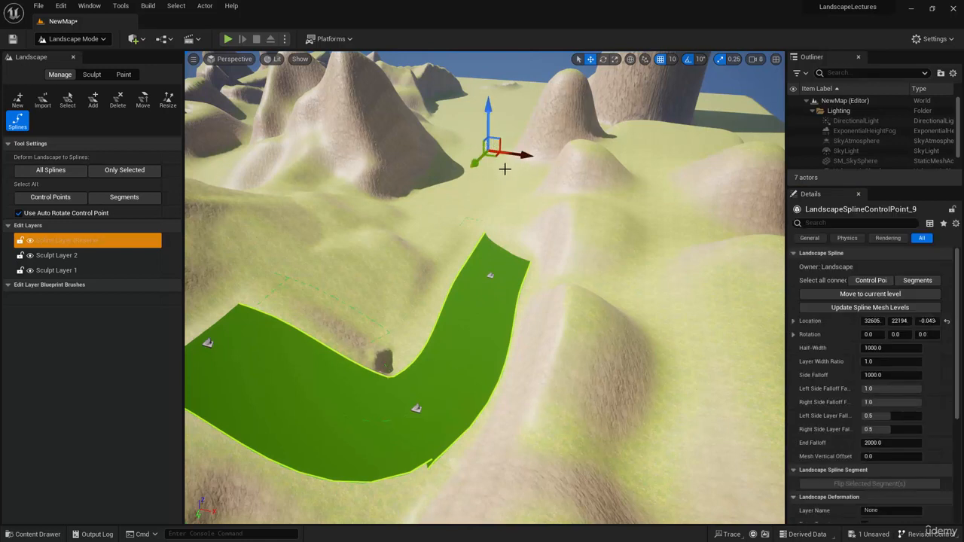
{"action": "left_click", "coordinate": [490, 173], "text": "ctrl"}
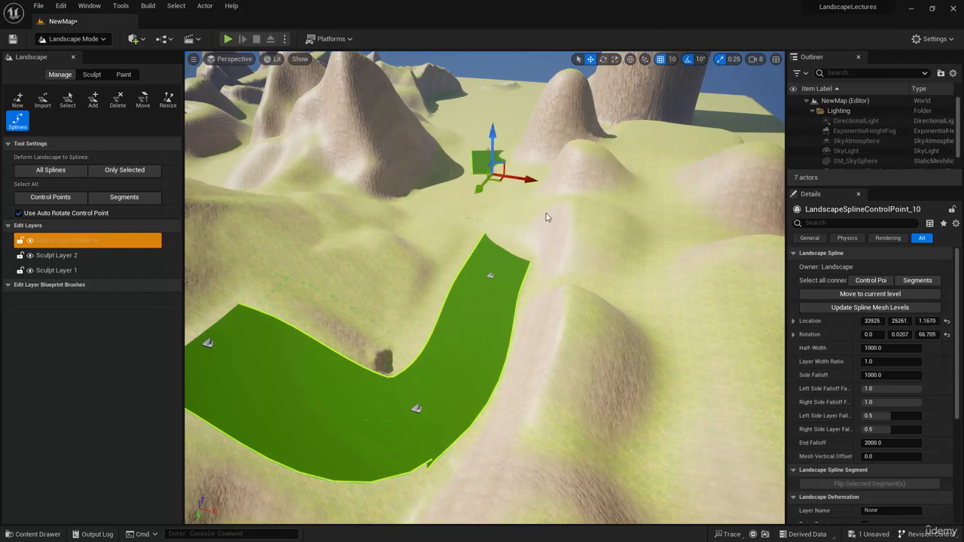
{"action": "left_click", "coordinate": [491, 276], "text": "ctrl"}
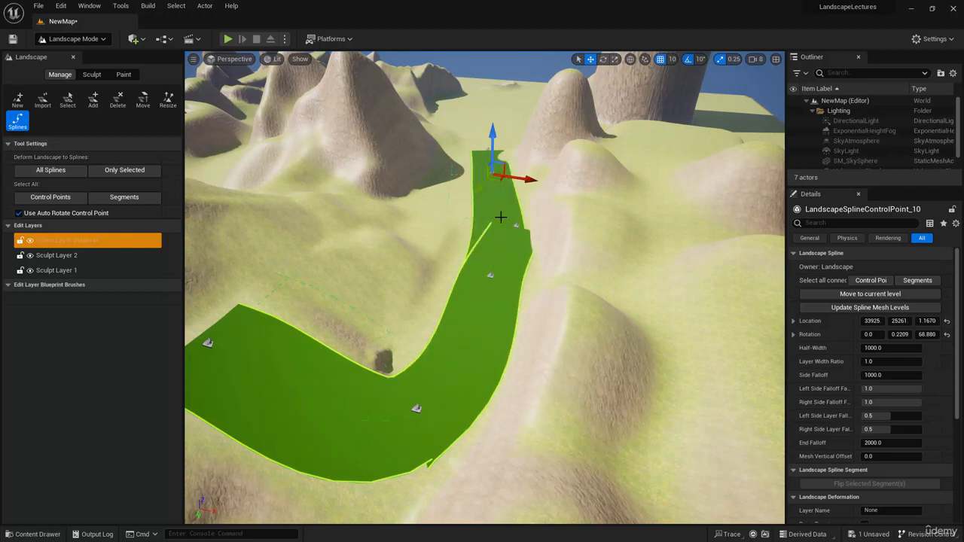
Examine the two control points on the main path's bend and the segment between them with the transform gizmo in move mode.
{"action": "left_click", "coordinate": [490, 275]}
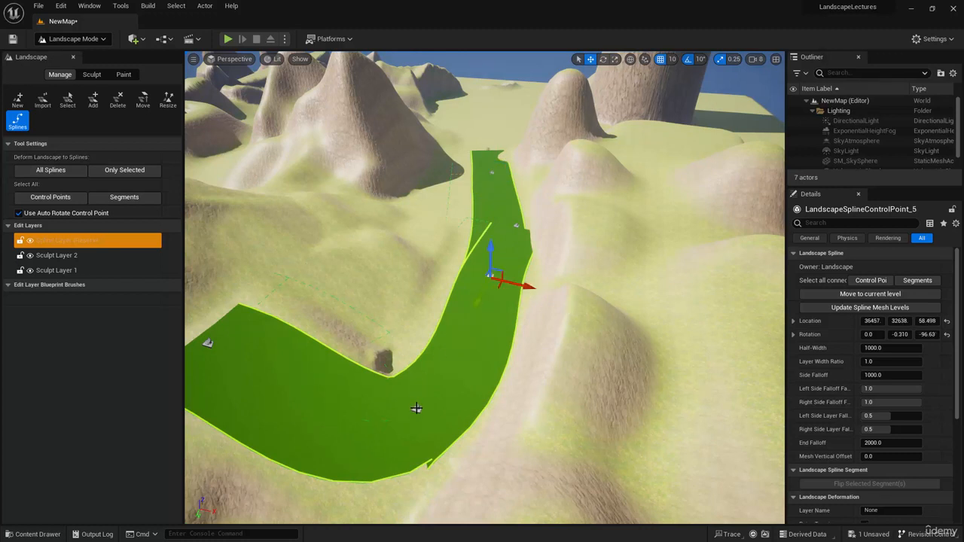
{"action": "left_click", "coordinate": [413, 406]}
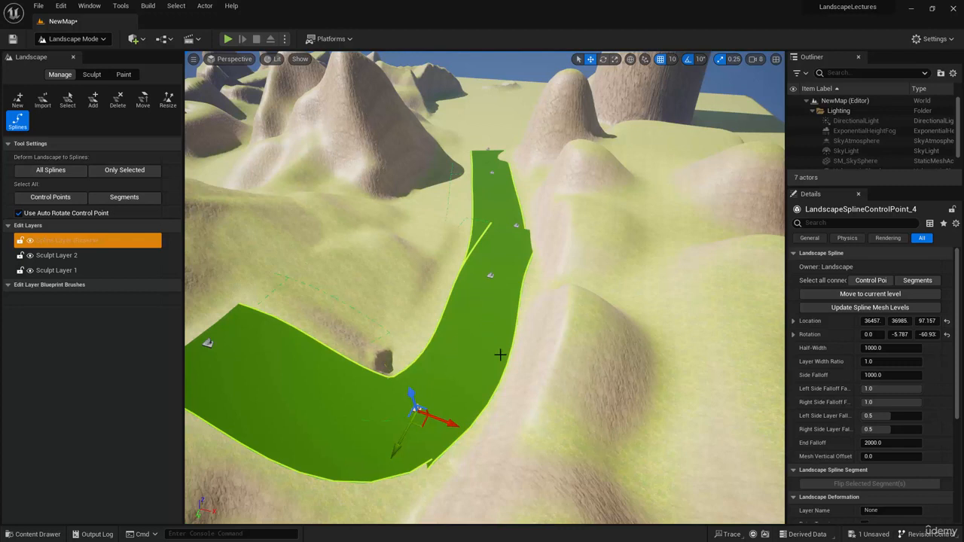
{"action": "left_click", "coordinate": [469, 337]}
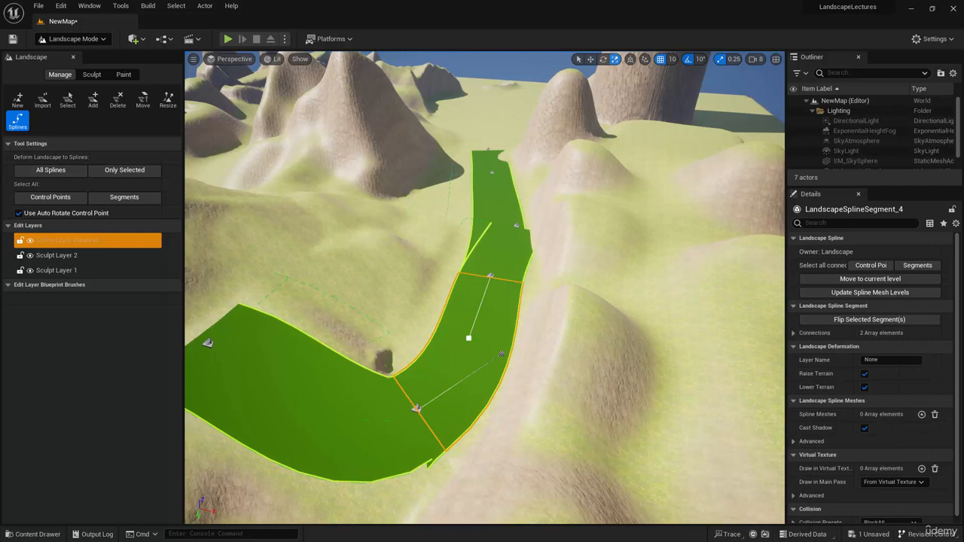
{"action": "right_click_drag", "start_coordinate": [511, 361], "coordinate": [511, 393]}
{"action": "key", "text": "w"}
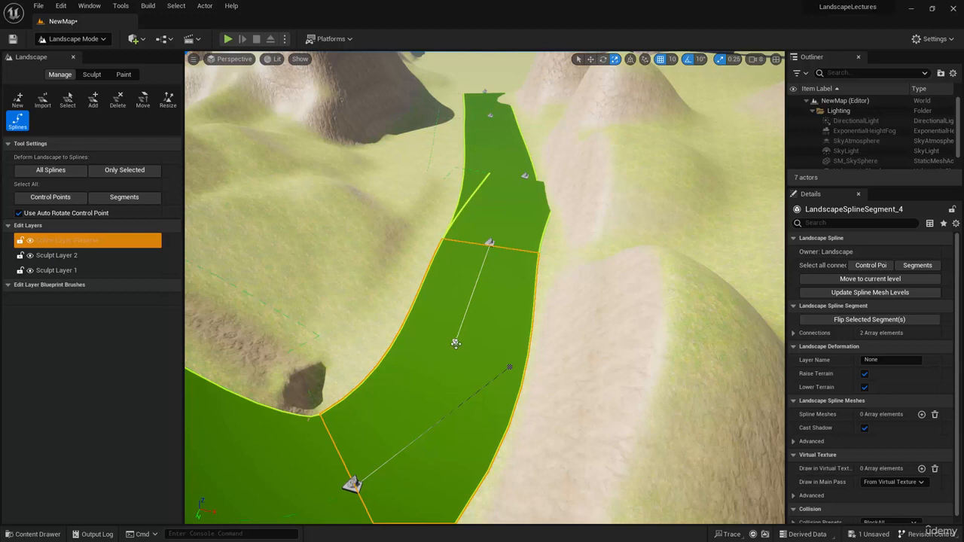
{"action": "left_click", "coordinate": [351, 484]}
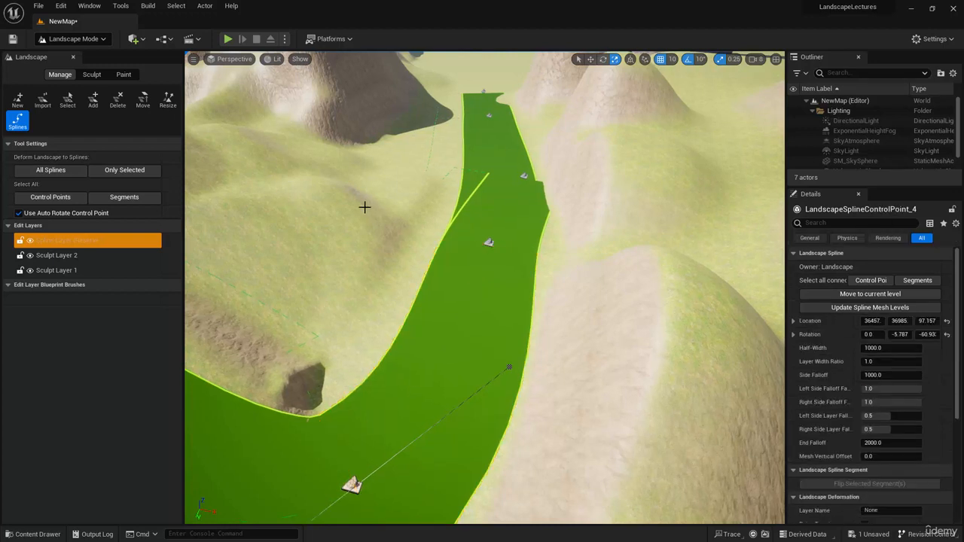
{"action": "left_click", "coordinate": [590, 63]}
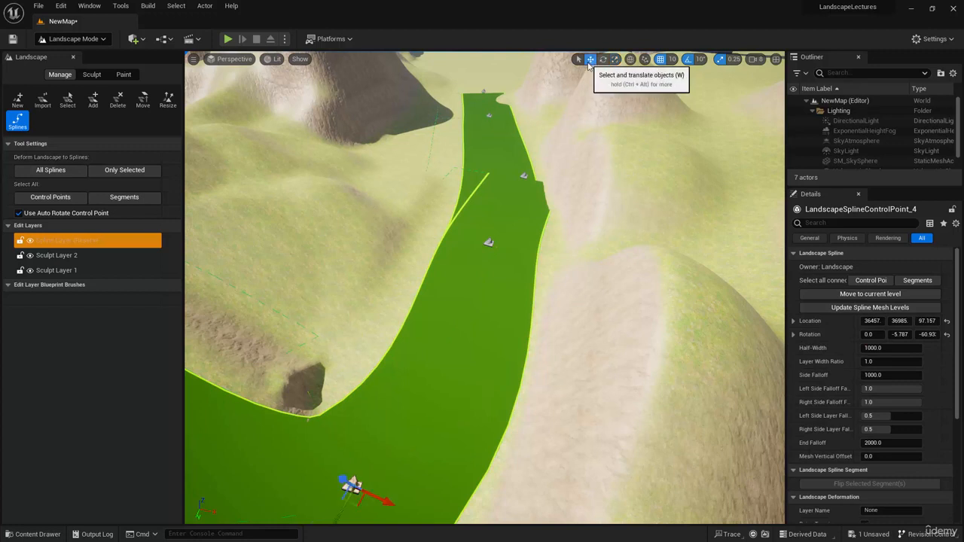
{"action": "key", "text": "w"}
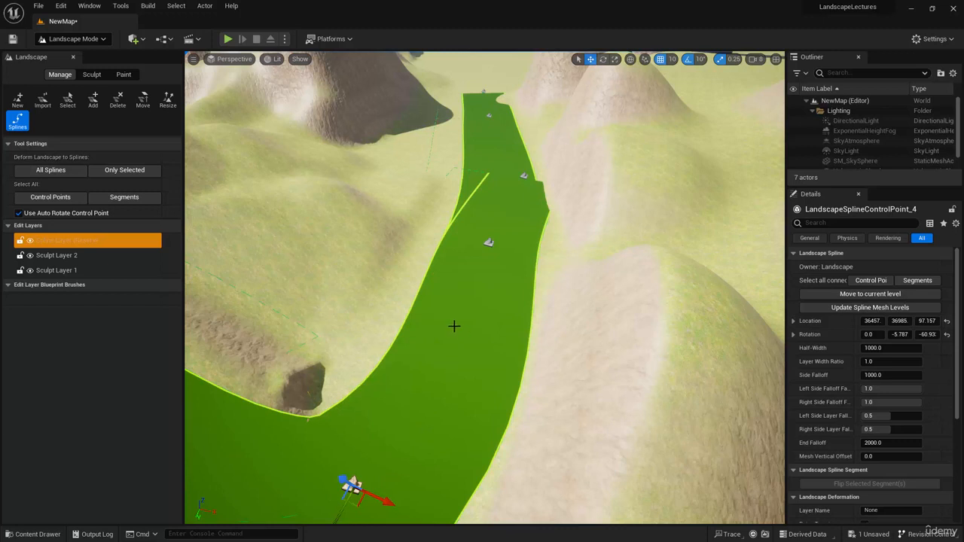
Select the segment between the two bend control points and shorten the tangent at its near control point to about 3417.
{"action": "left_click", "coordinate": [509, 367]}
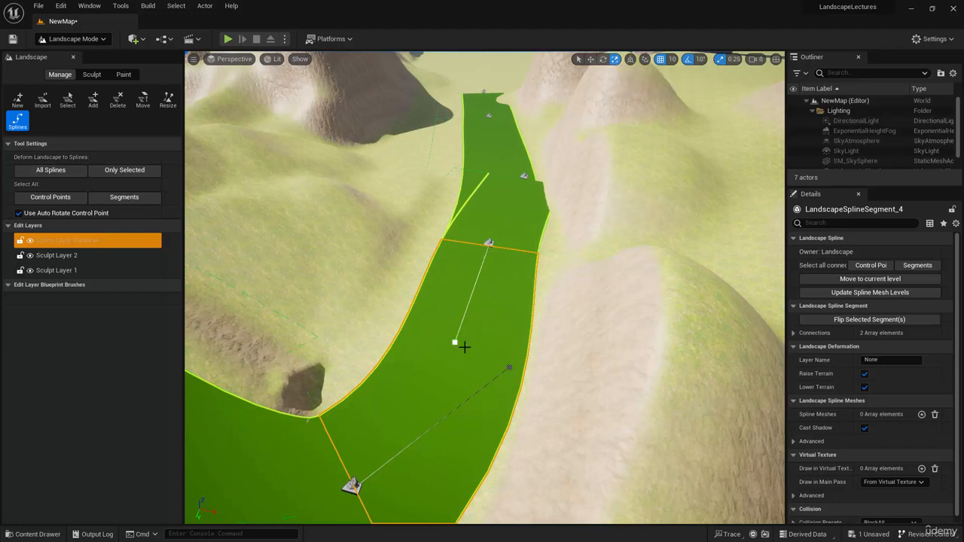
{"action": "key", "text": "f"}
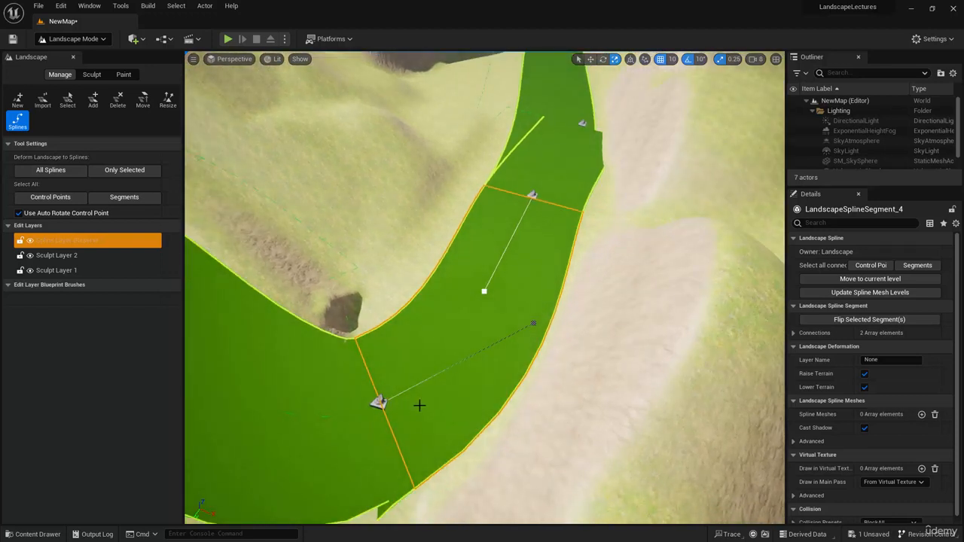
{"action": "left_click_drag", "start_coordinate": [533, 322], "coordinate": [504, 358]}
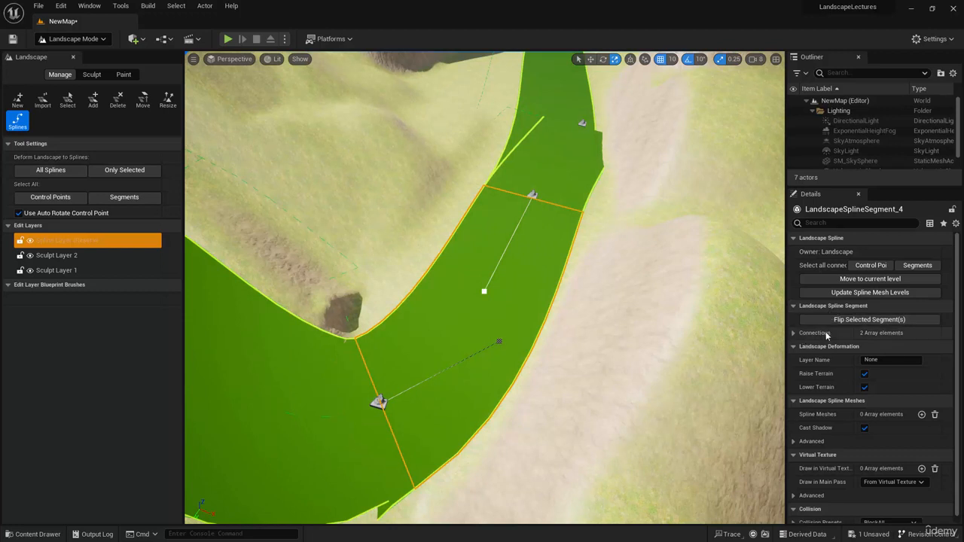
Show both connections of the segment and adjust the tangent at its far control point to about -3657.
{"action": "left_click", "coordinate": [792, 334]}
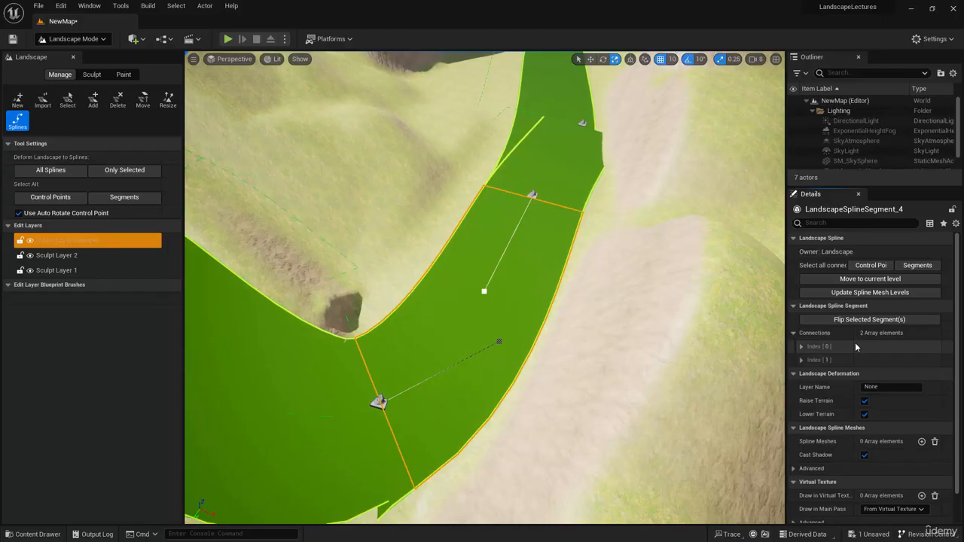
{"action": "left_click", "coordinate": [801, 347]}
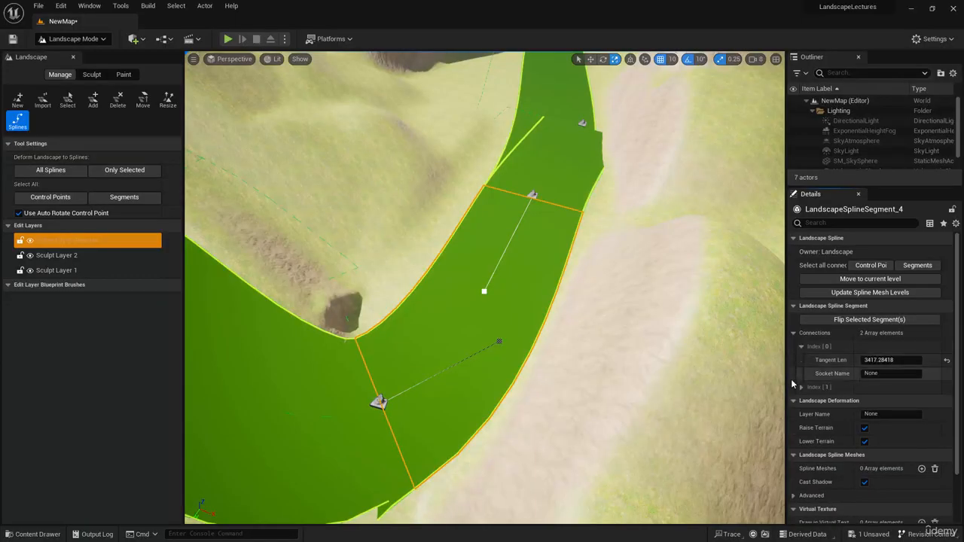
{"action": "left_click", "coordinate": [801, 387]}
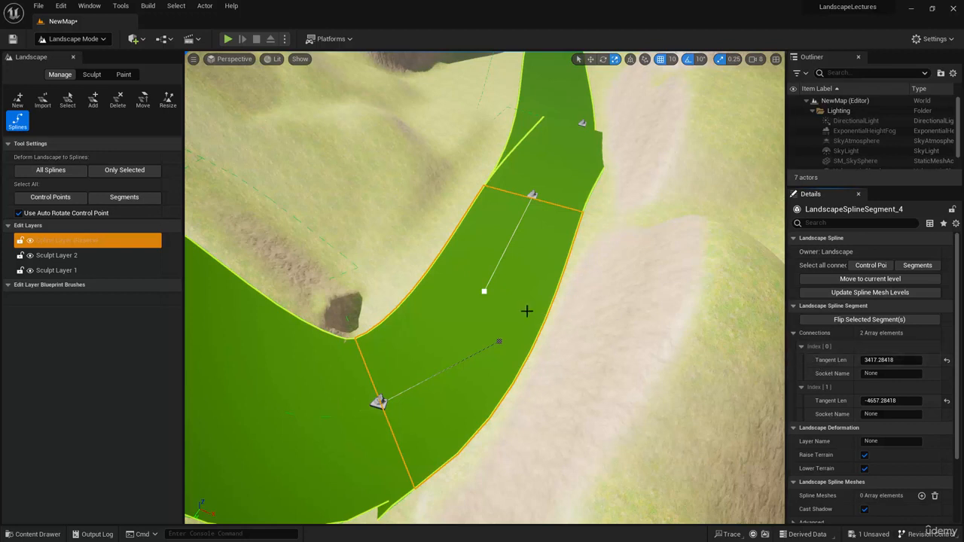
{"action": "left_click_drag", "start_coordinate": [484, 289], "coordinate": [460, 312]}
{"action": "left_click_drag", "start_coordinate": [453, 318], "coordinate": [481, 261]}
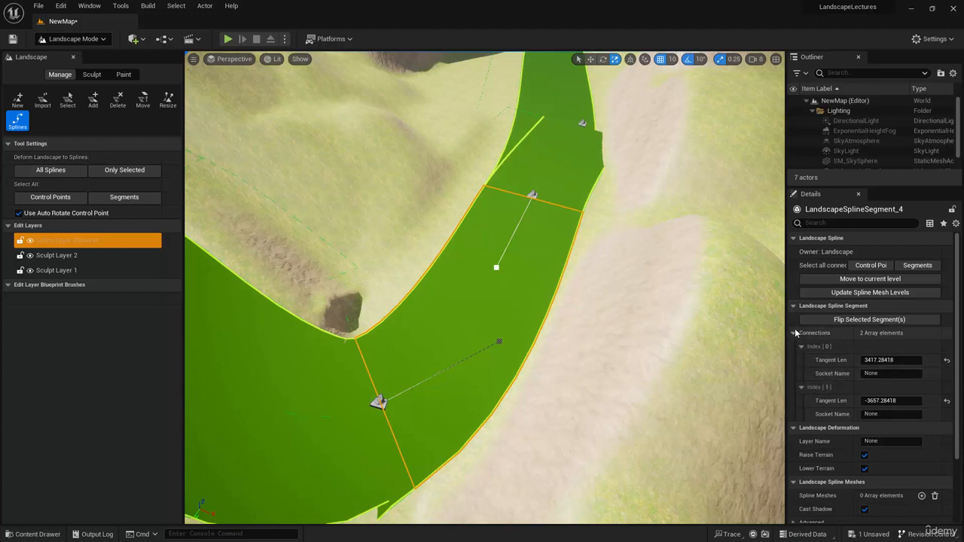
Try flipping the selected spline segment's direction and return it to its original direction.
{"action": "left_click", "coordinate": [894, 320]}
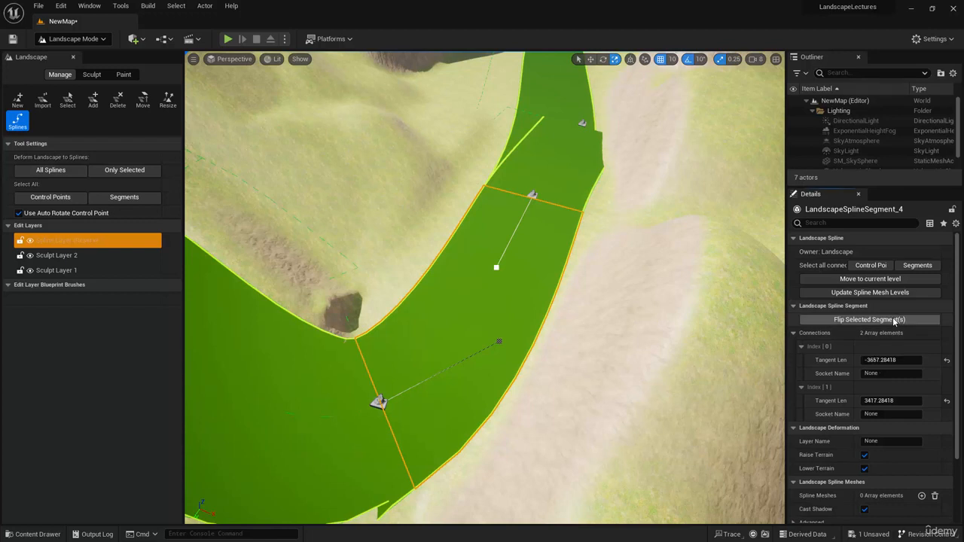
{"action": "left_click", "coordinate": [894, 320]}
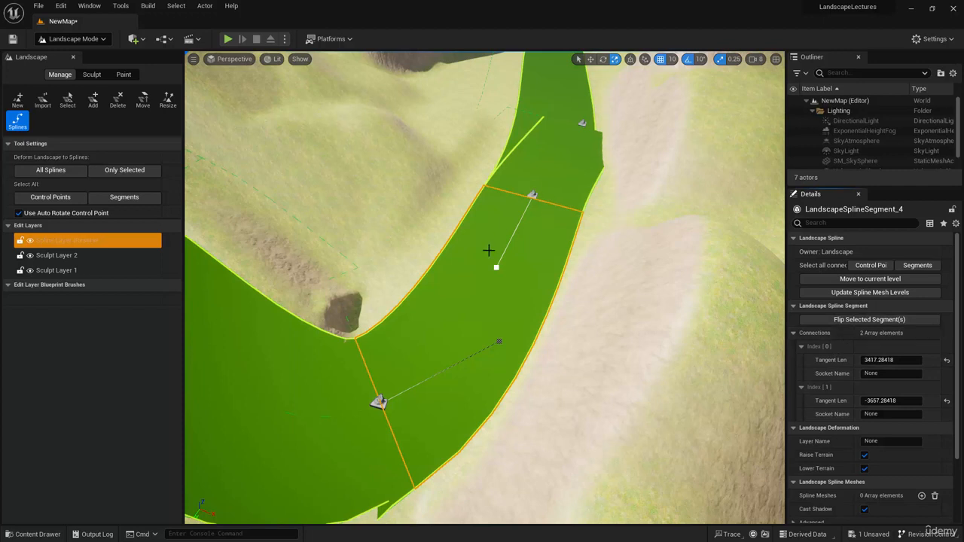
{"action": "left_click", "coordinate": [867, 319]}
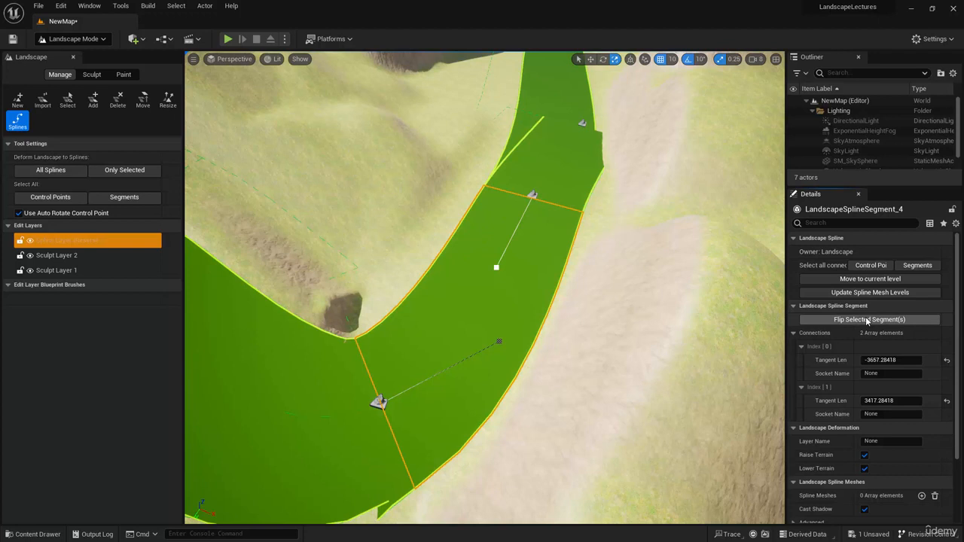
{"action": "left_click", "coordinate": [866, 320]}
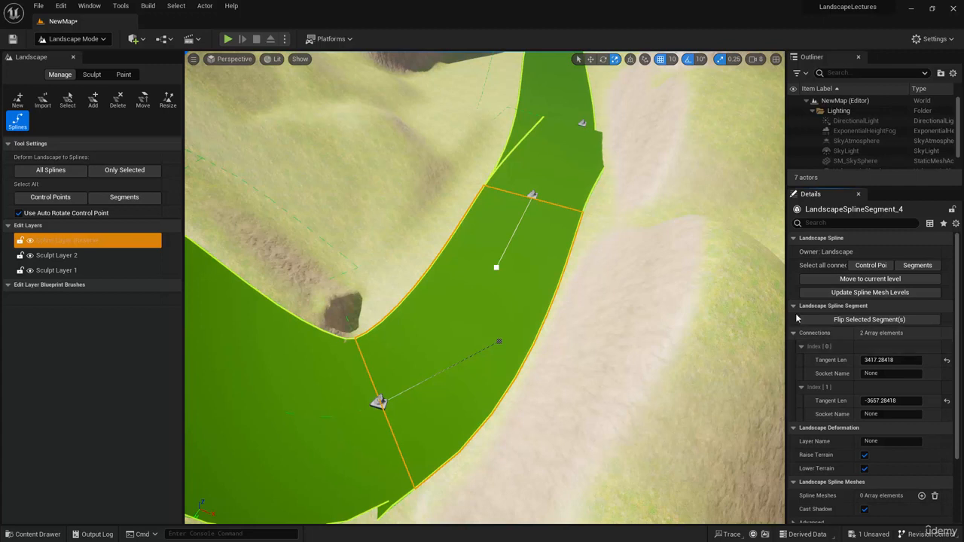
Split the selected bend segment by inserting a control point about midway along it.
{"action": "left_click", "coordinate": [533, 195]}
{"action": "left_click", "coordinate": [467, 306]}
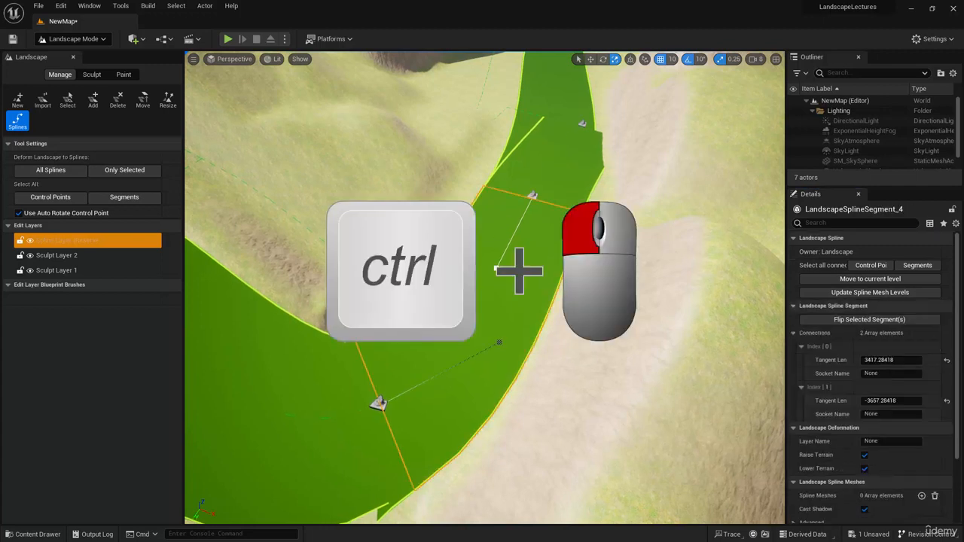
{"action": "left_click", "coordinate": [477, 299]}
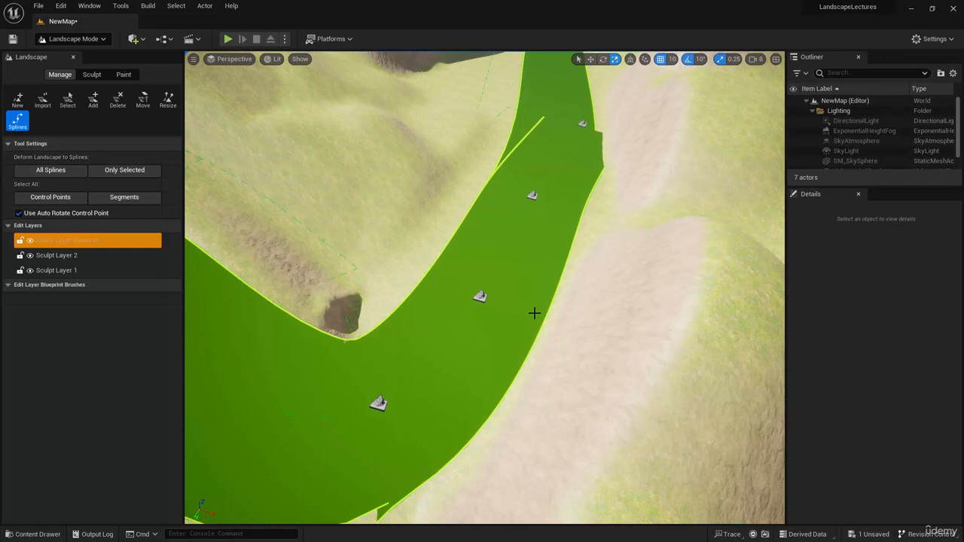
Duplicate the inserted control point a short distance along the path toward its far end.
{"action": "left_click", "coordinate": [480, 296]}
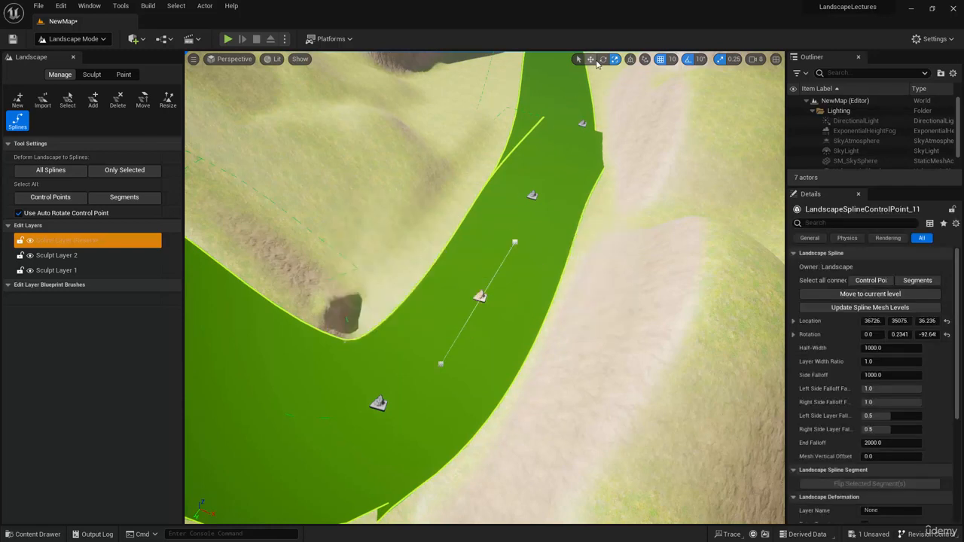
{"action": "left_click", "coordinate": [590, 59]}
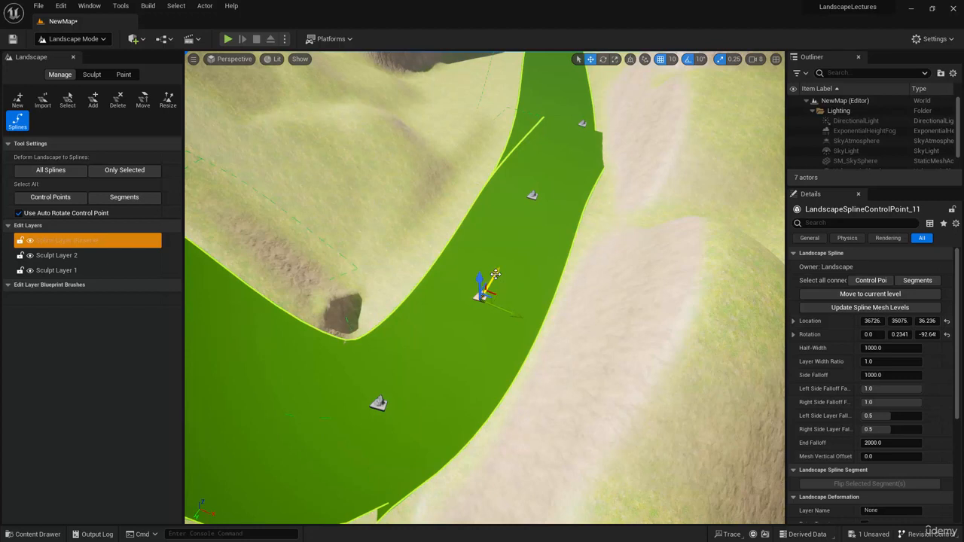
{"action": "left_click_drag", "start_coordinate": [496, 274], "coordinate": [524, 229], "text": "alt"}
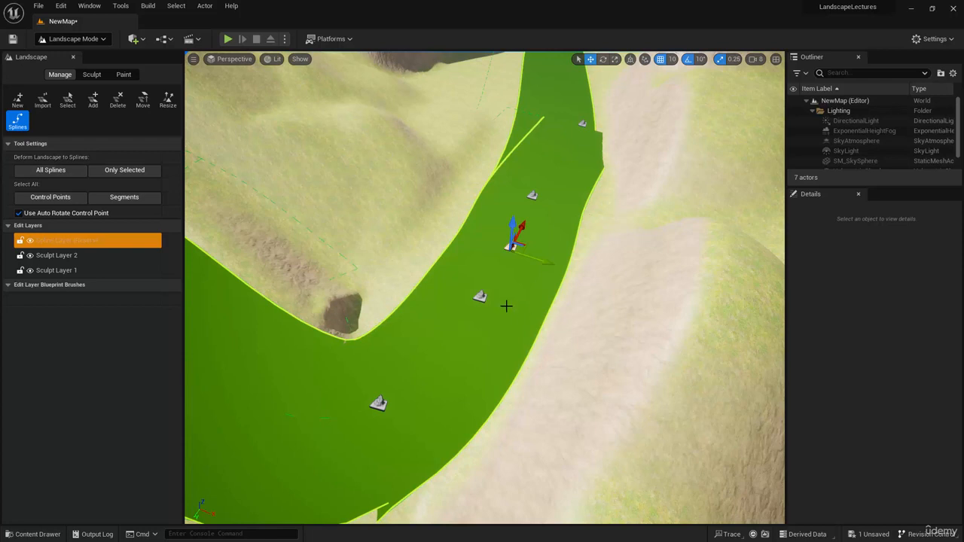
Assign the Pillar_50x500 static mesh to the control point inserted midway along the bend and inspect it up close.
{"action": "left_click", "coordinate": [479, 295]}
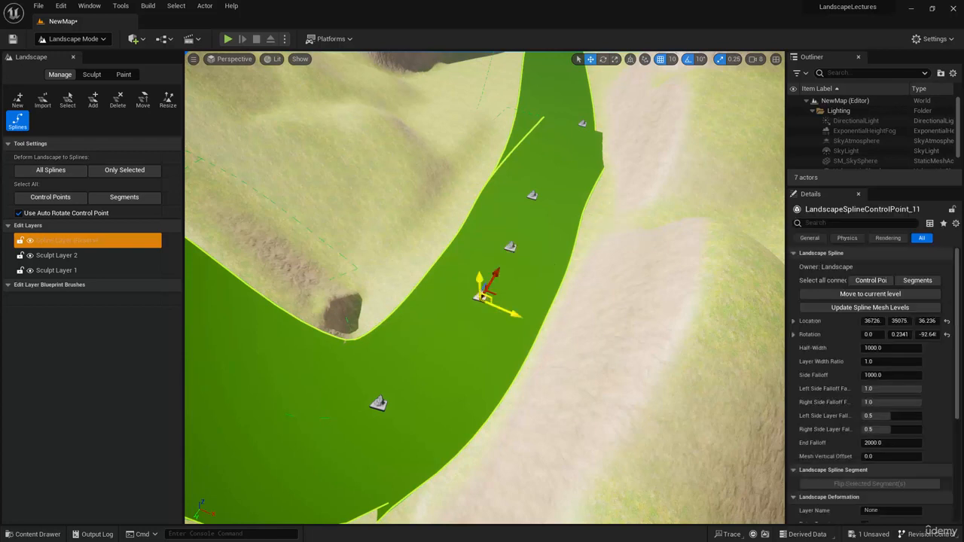
{"action": "scroll", "coordinate": [851, 397], "scroll_direction": "down", "scroll_amount": 3}
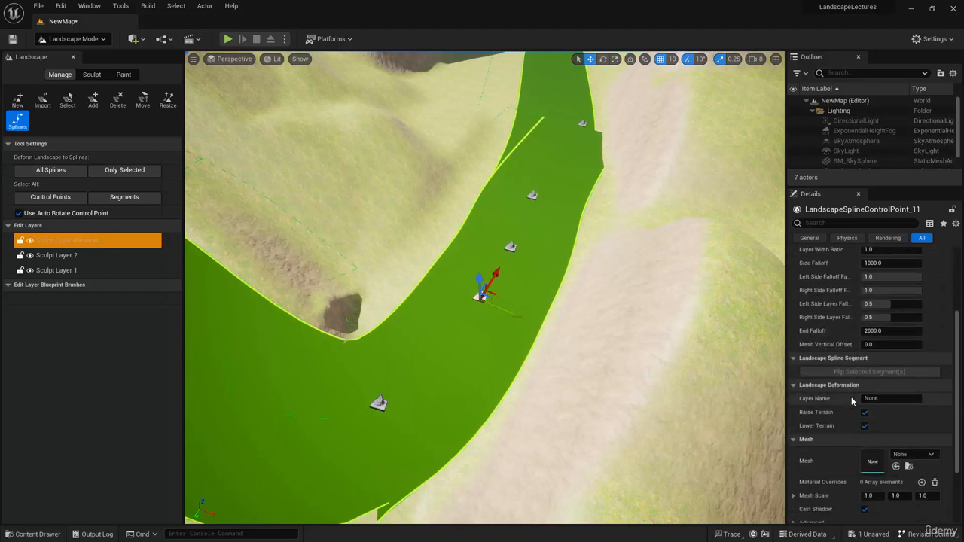
{"action": "scroll", "coordinate": [851, 401], "scroll_direction": "down", "scroll_amount": 2}
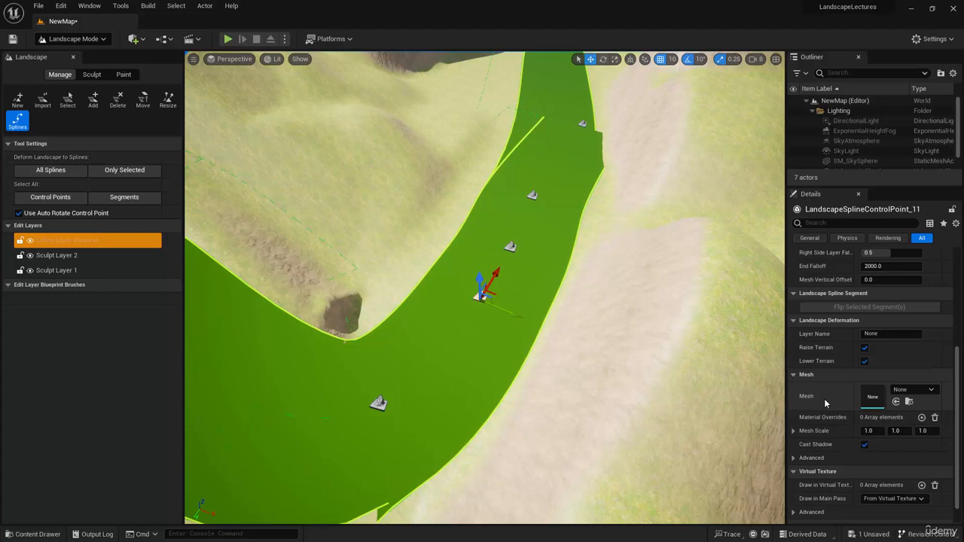
{"action": "left_click", "coordinate": [908, 390]}
{"action": "left_click", "coordinate": [875, 315]}
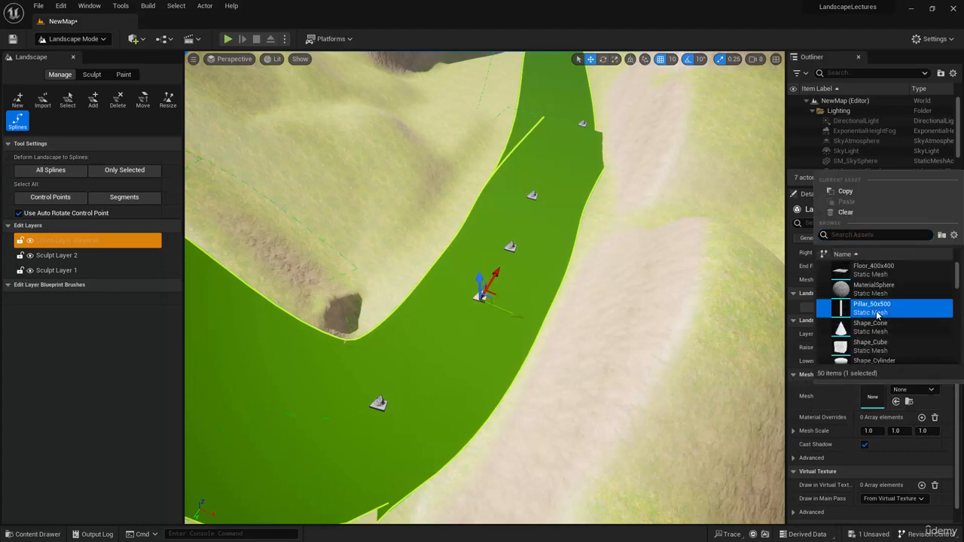
{"action": "right_click_drag", "start_coordinate": [620, 379], "coordinate": [615, 377]}
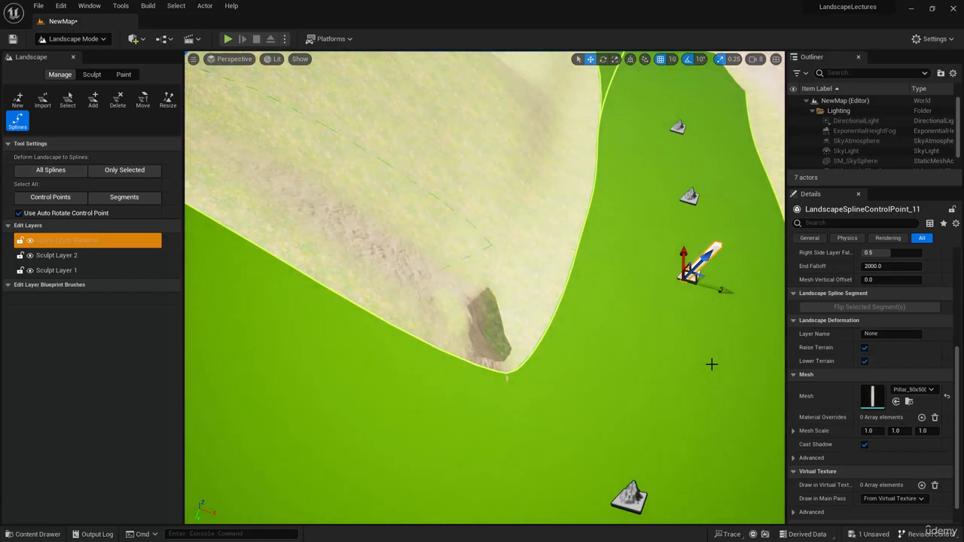
{"action": "mouse_move", "coordinate": [708, 372]}
{"action": "right_mouse_down"}
{"action": "mouse_move", "coordinate": [708, 384]}
{"action": "mouse_move", "coordinate": [707, 371]}
{"action": "right_mouse_up"}
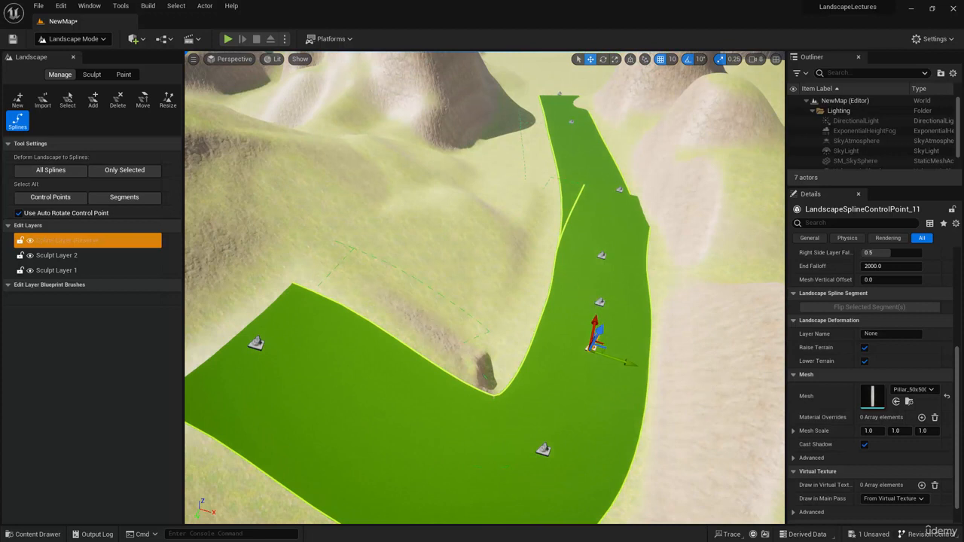
Try the Pillar_50x500 static mesh on all spline control points and reset their mesh to None.
{"action": "left_click", "coordinate": [600, 295], "text": "ctrl"}
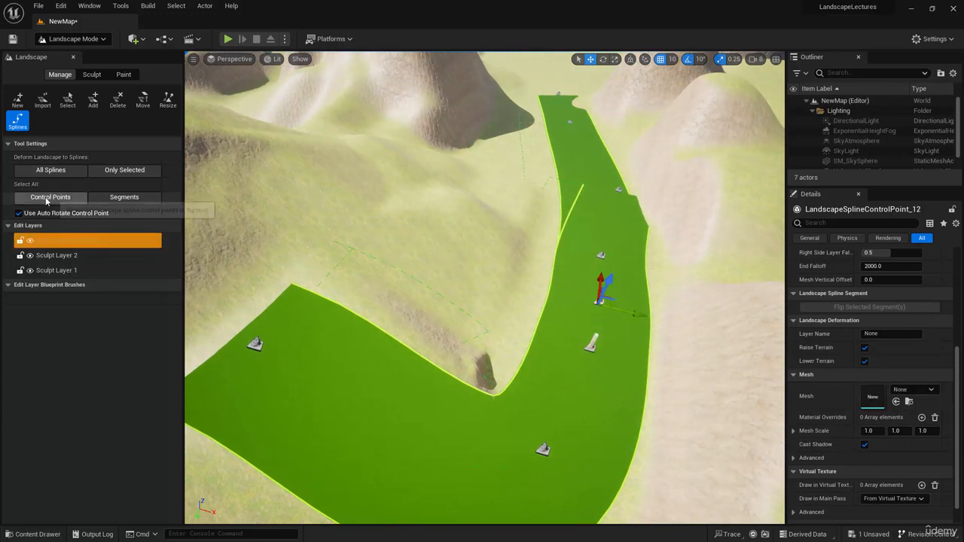
{"action": "left_click", "coordinate": [46, 200]}
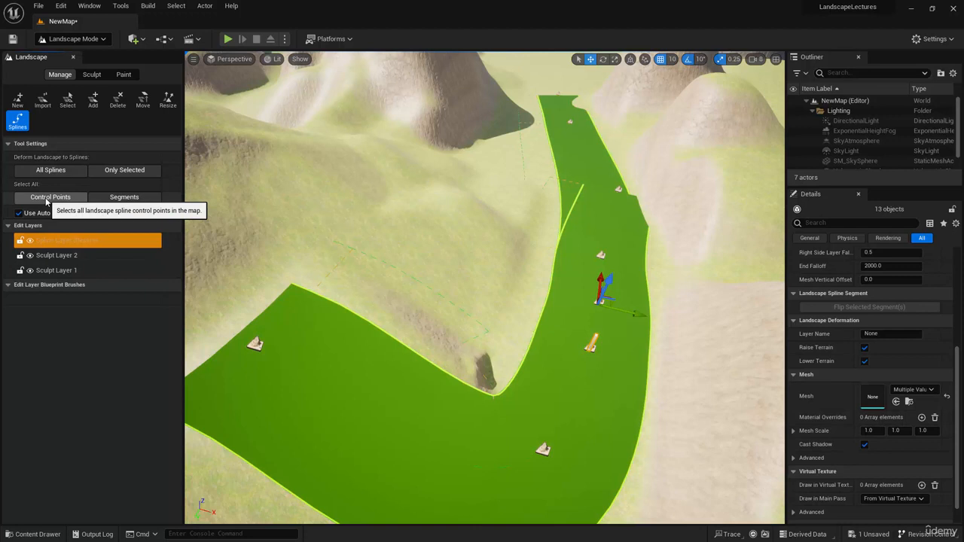
{"action": "left_click", "coordinate": [911, 389]}
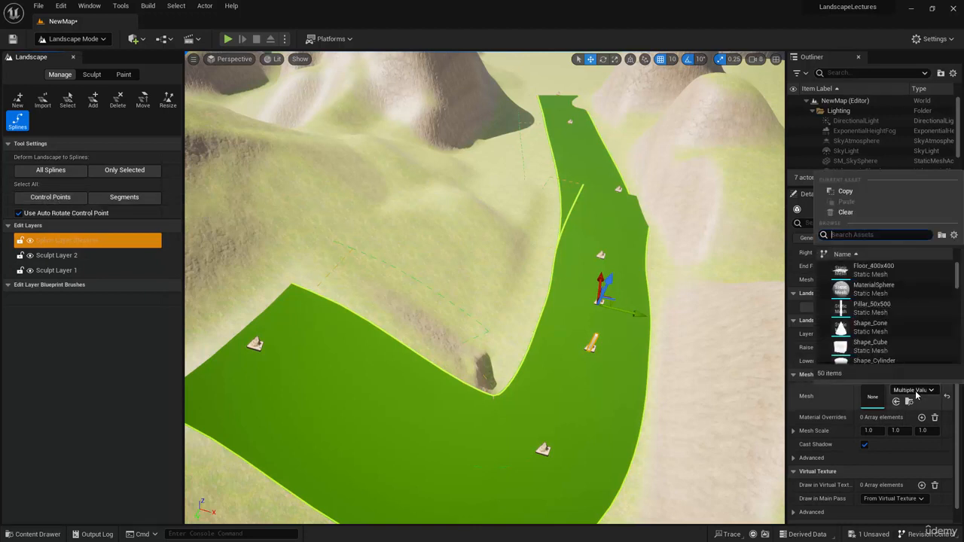
{"action": "left_click", "coordinate": [872, 308]}
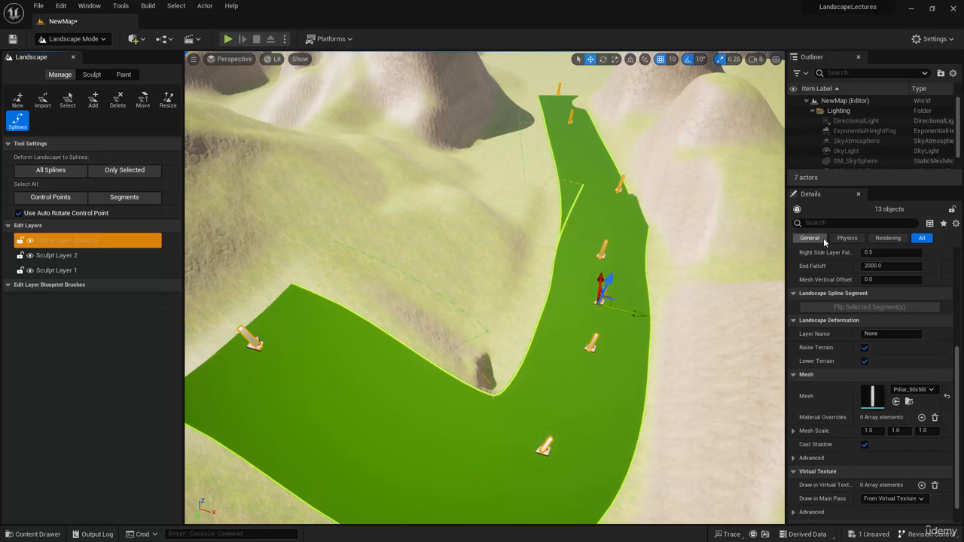
{"action": "left_click", "coordinate": [947, 396]}
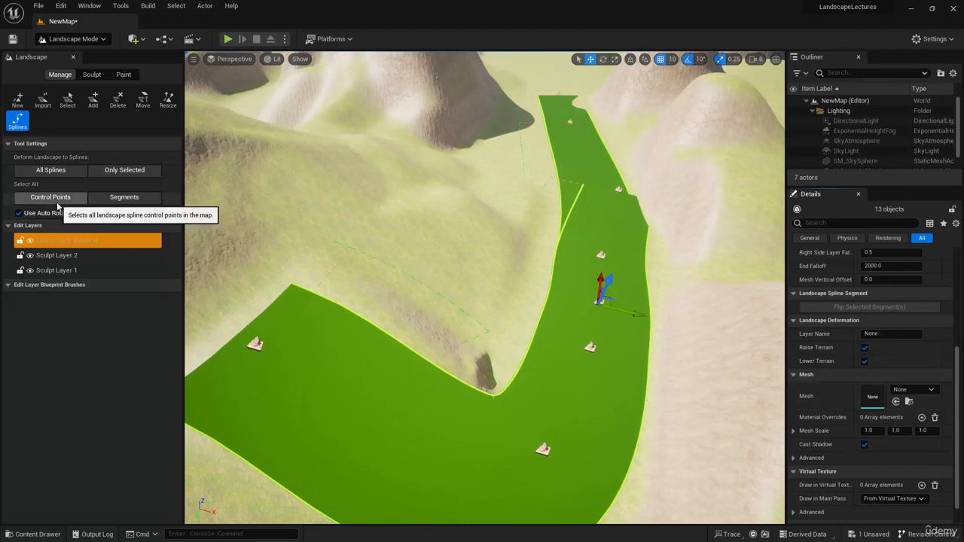
Add a spline mesh entry to all spline segments and assign it the Wall_400x200 static mesh.
{"action": "left_click", "coordinate": [134, 200]}
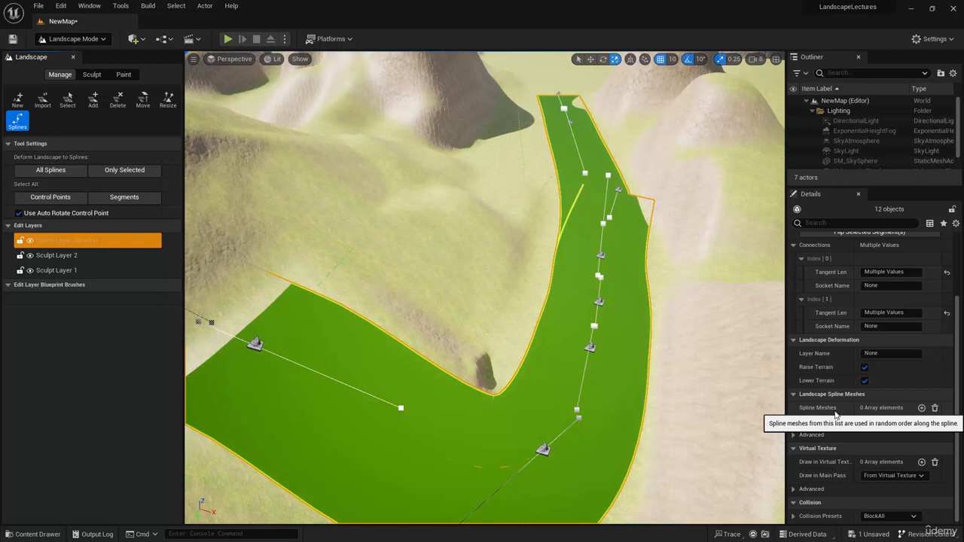
{"action": "left_click", "coordinate": [921, 408]}
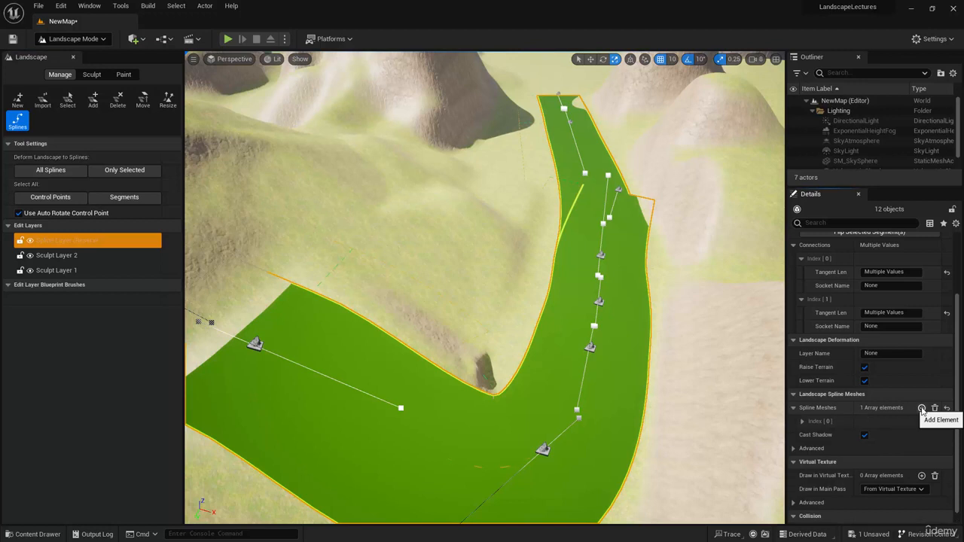
{"action": "left_click", "coordinate": [802, 421]}
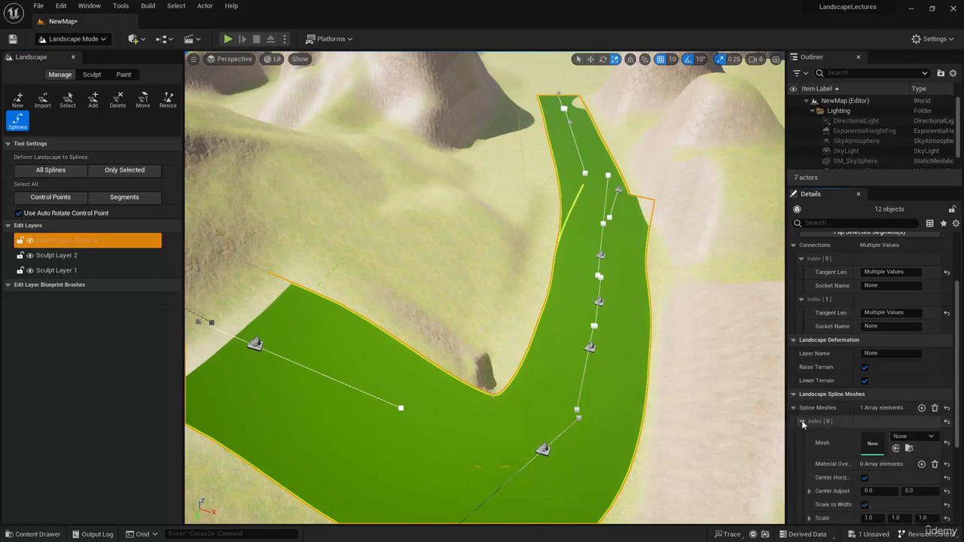
{"action": "scroll", "coordinate": [802, 418], "scroll_direction": "down", "scroll_amount": 2}
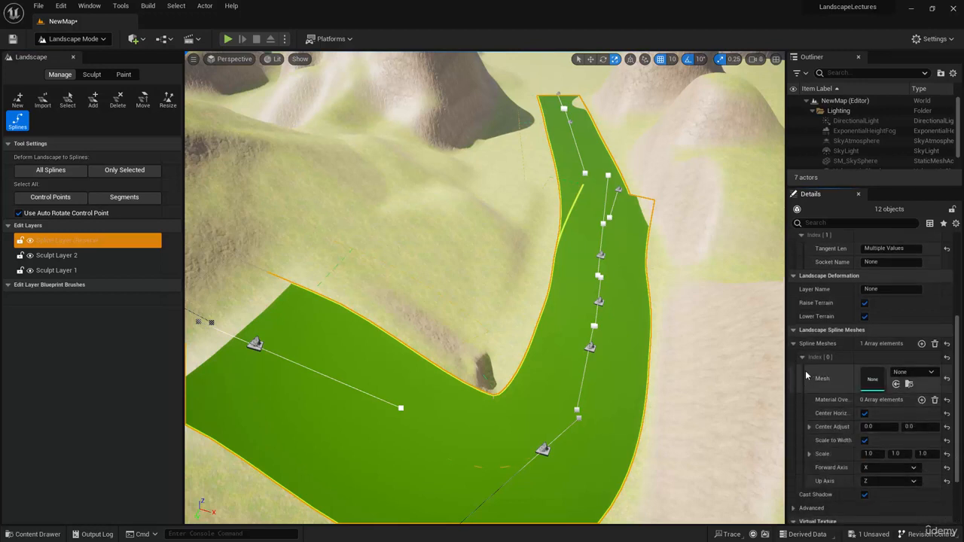
{"action": "left_click", "coordinate": [914, 372]}
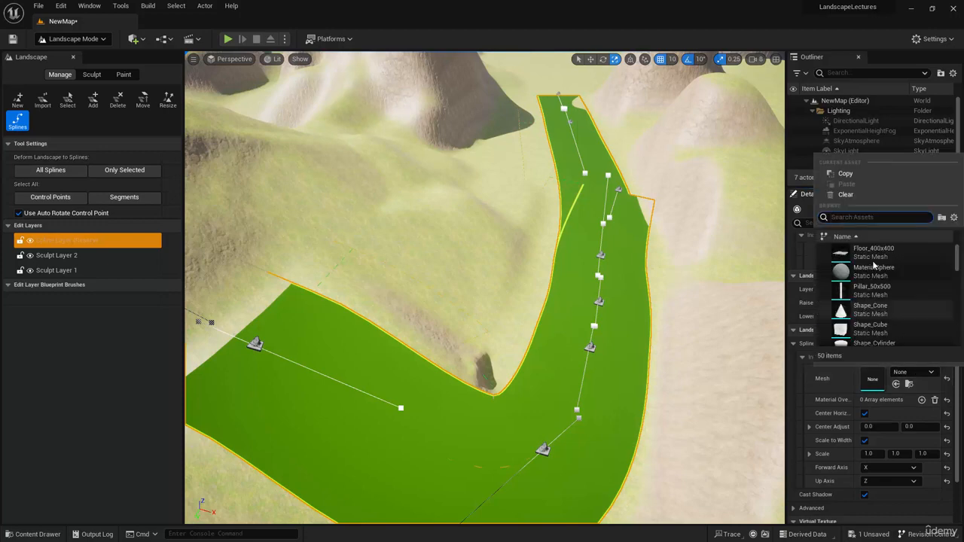
{"action": "type", "text": "wall"}
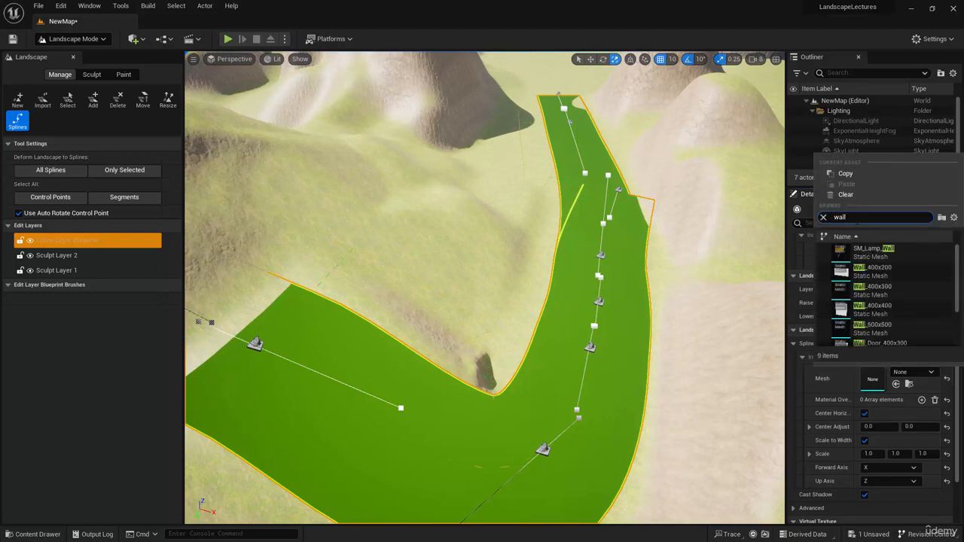
{"action": "left_click", "coordinate": [879, 267]}
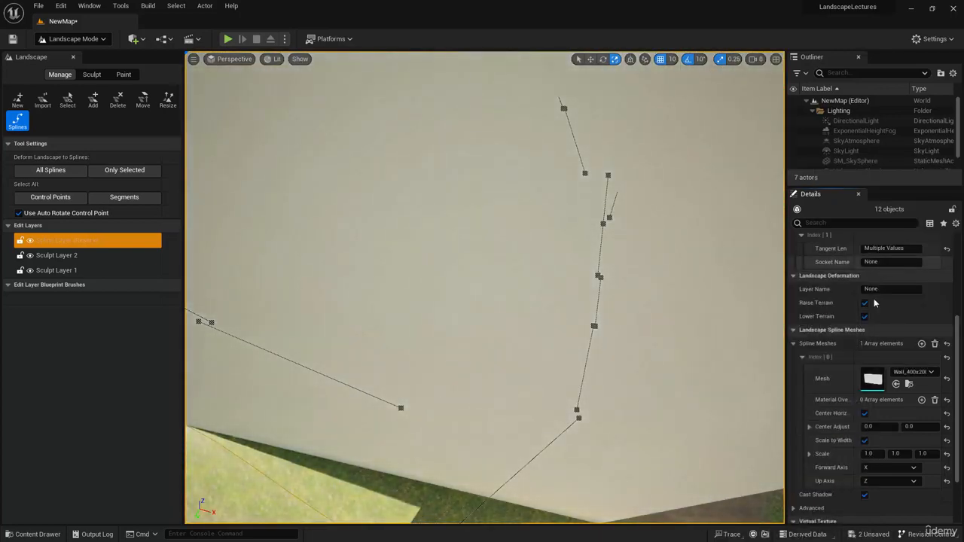
Disable Scale to Width for the segments' wall mesh and inspect the wall along the path.
{"action": "left_click", "coordinate": [865, 441]}
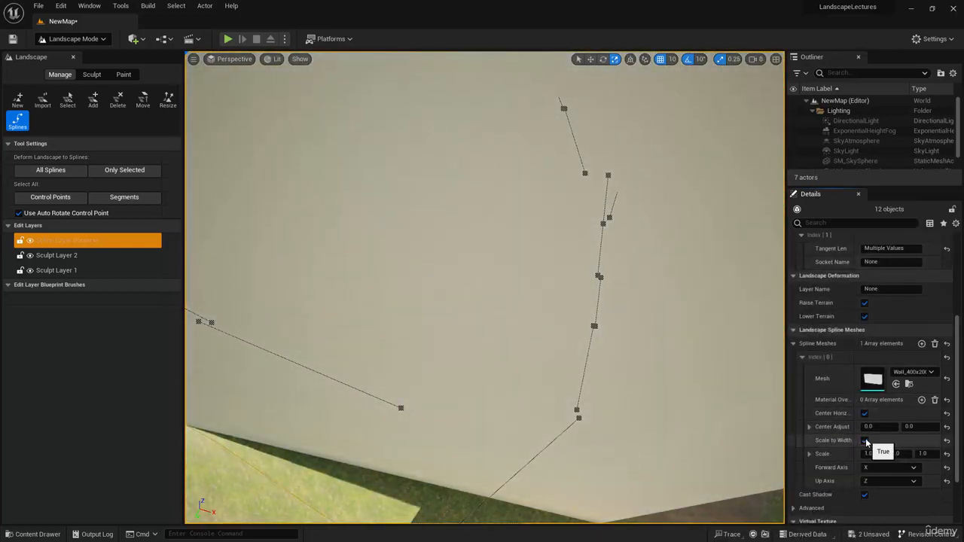
{"action": "right_click_drag", "start_coordinate": [686, 409], "coordinate": [686, 409]}
{"action": "right_click_drag", "start_coordinate": [402, 269], "coordinate": [402, 269]}
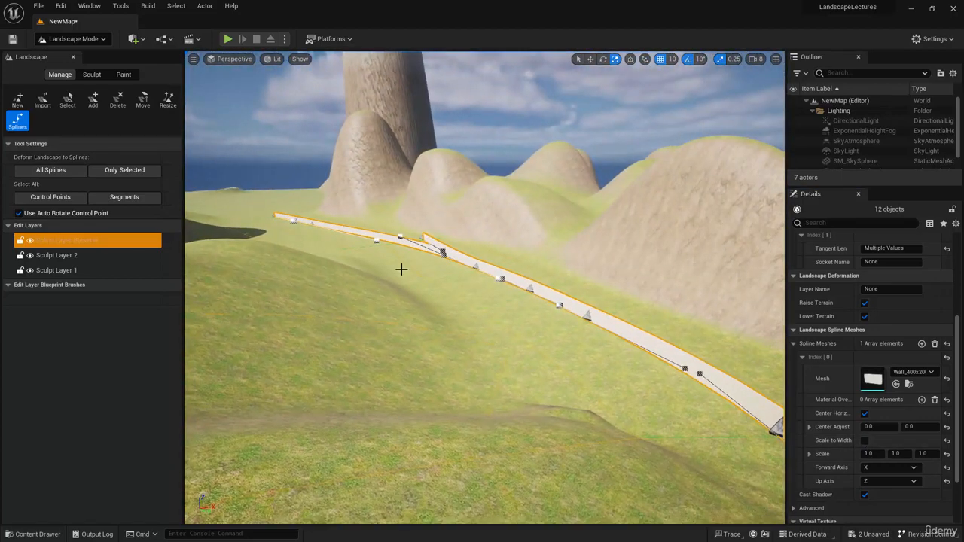
{"action": "right_click_drag", "start_coordinate": [686, 407], "coordinate": [686, 407]}
{"action": "right_click_drag", "start_coordinate": [608, 334], "coordinate": [609, 333]}
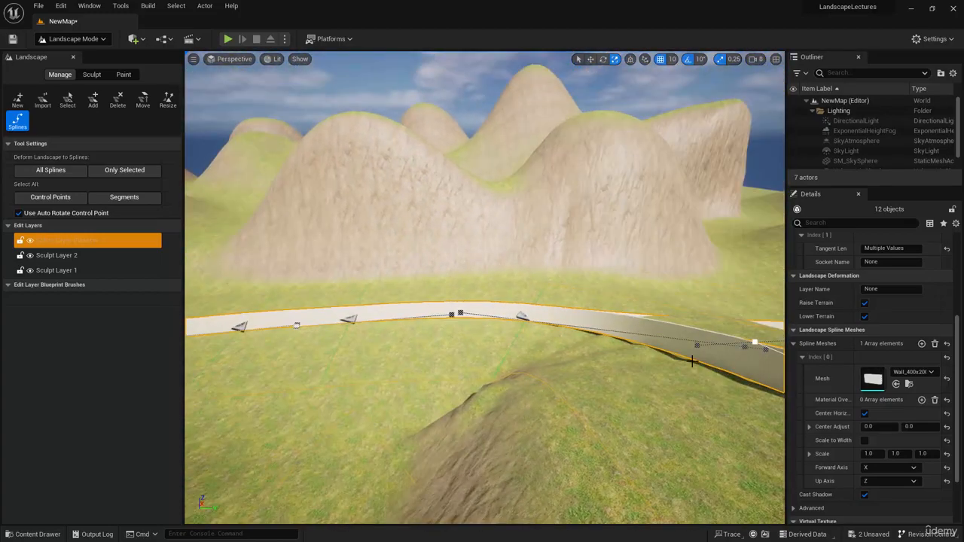